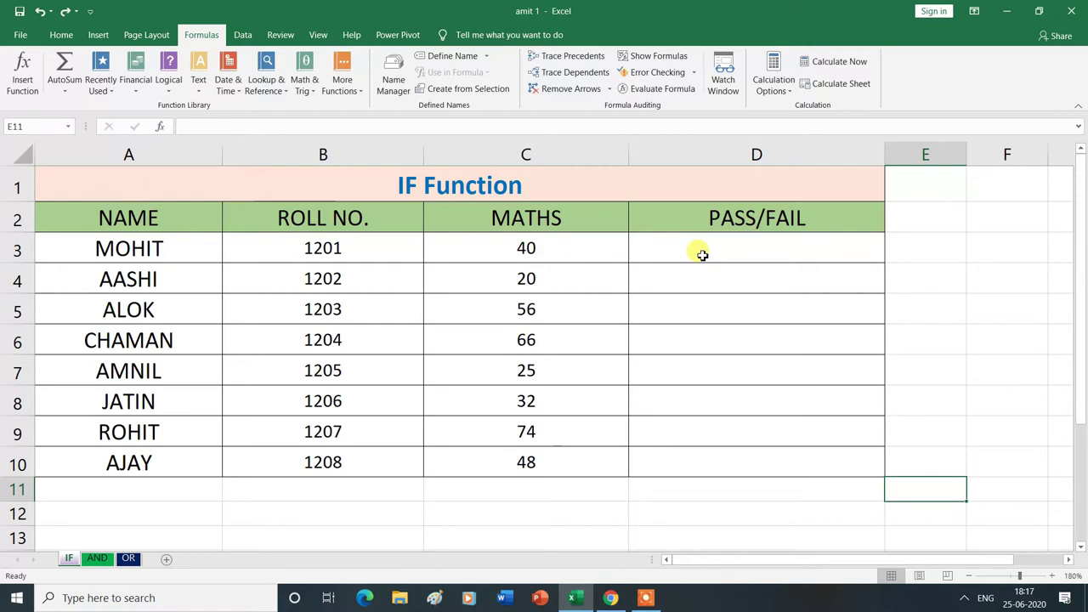
Step: Begin D3's formula as =IF(C3>35, to test the first student's maths mark against 35
click(698, 255)
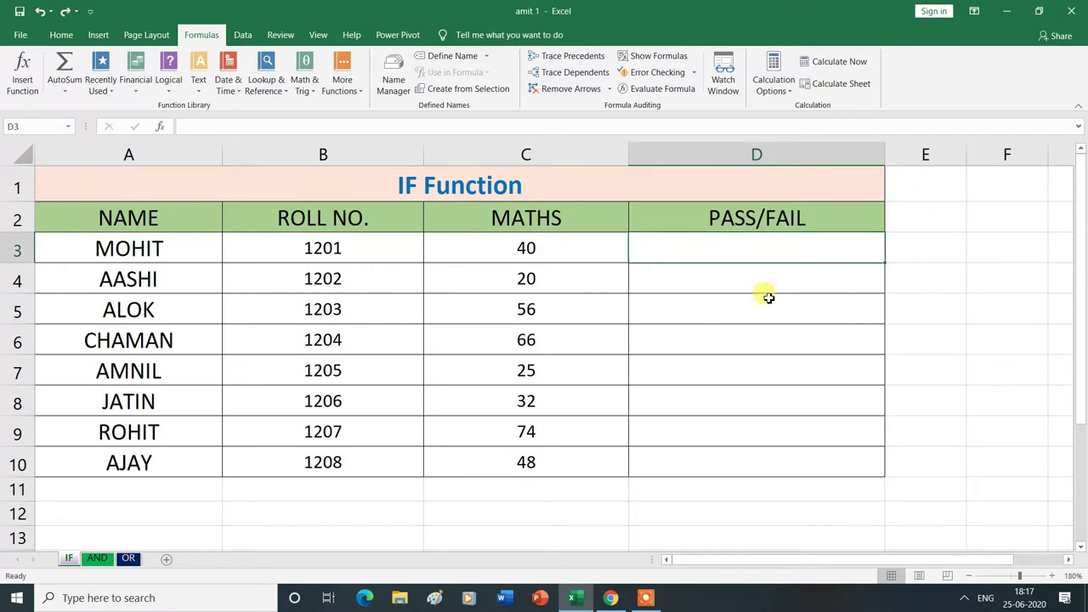
text(=)
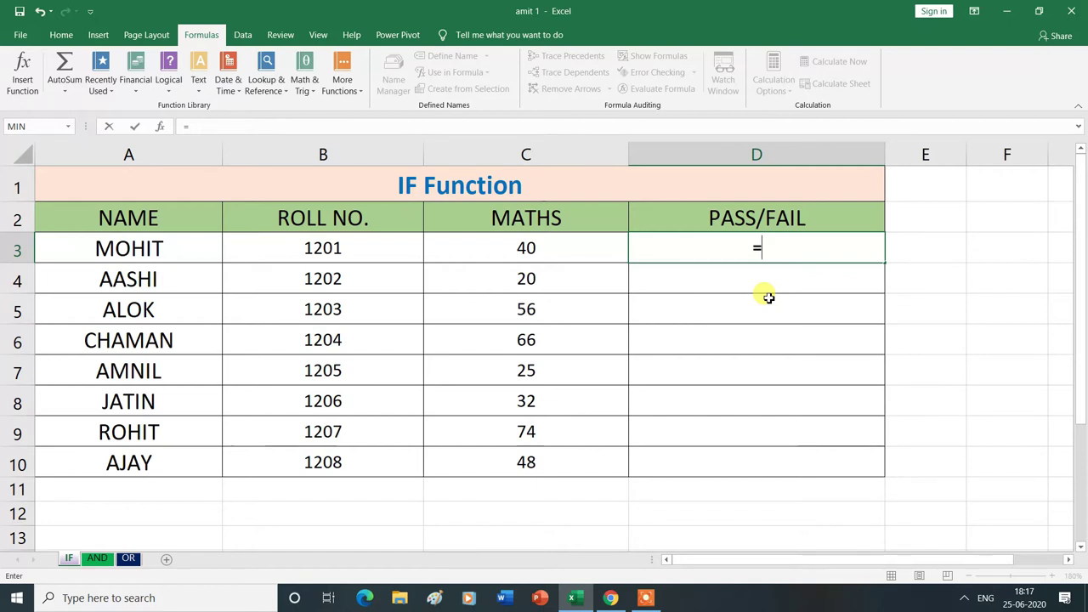
text(IF)
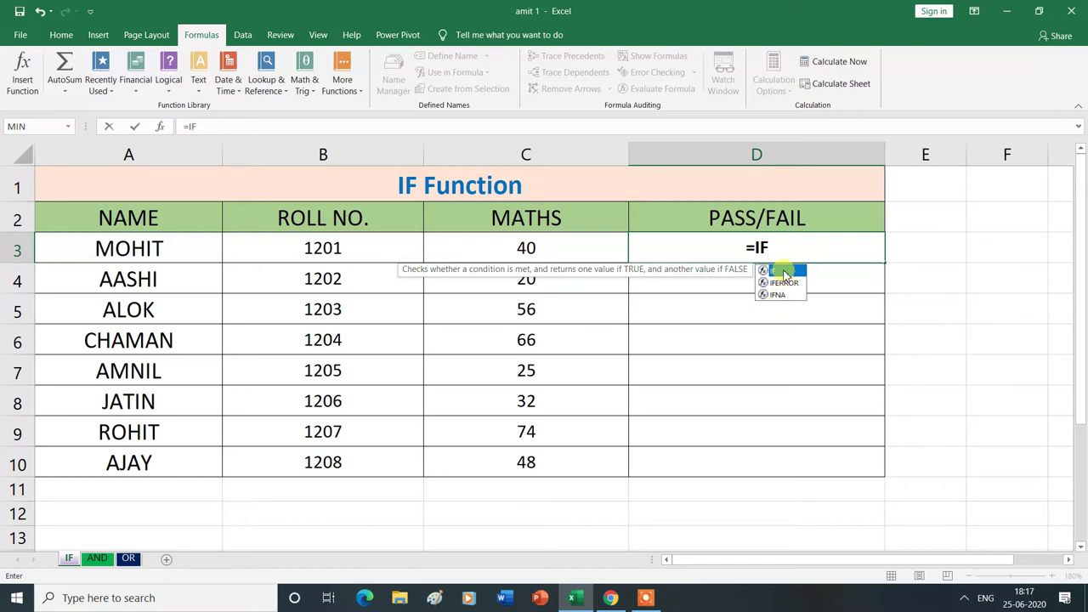
double_click(784, 272)
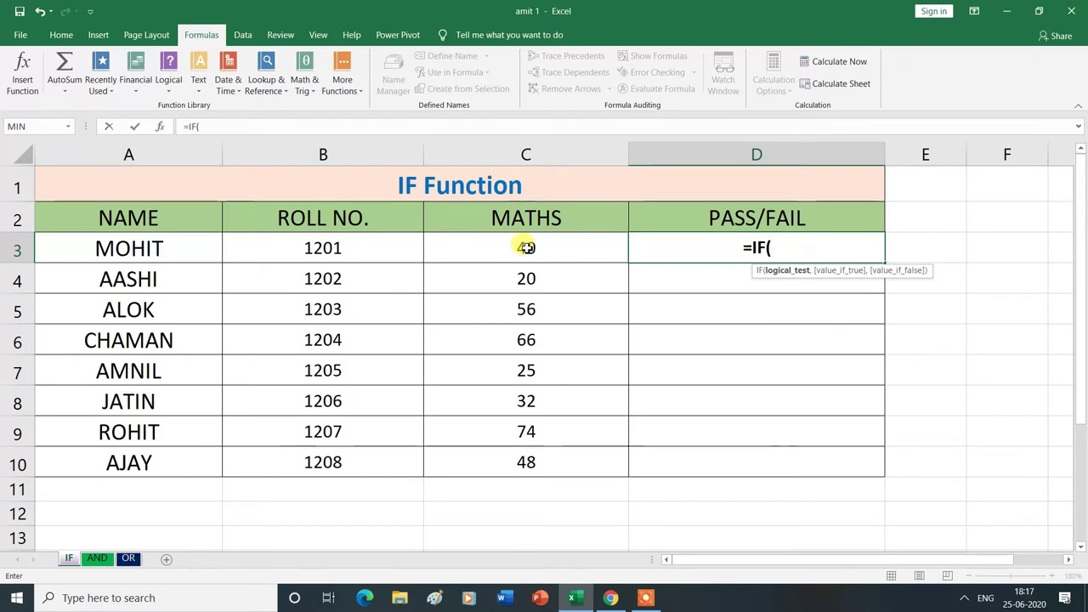
click(527, 247)
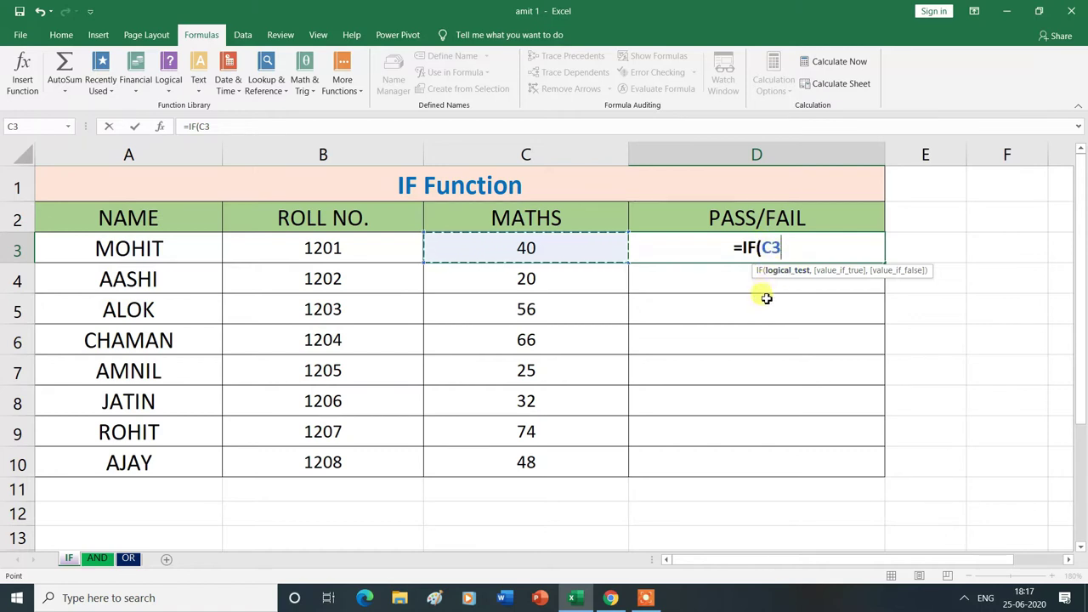
text(>)
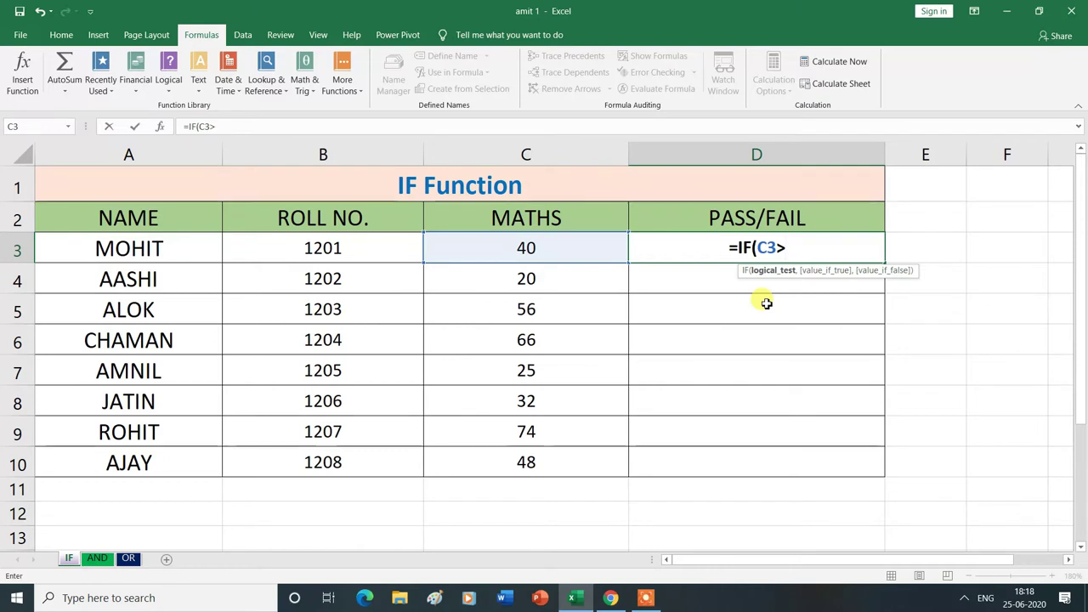
text(35)
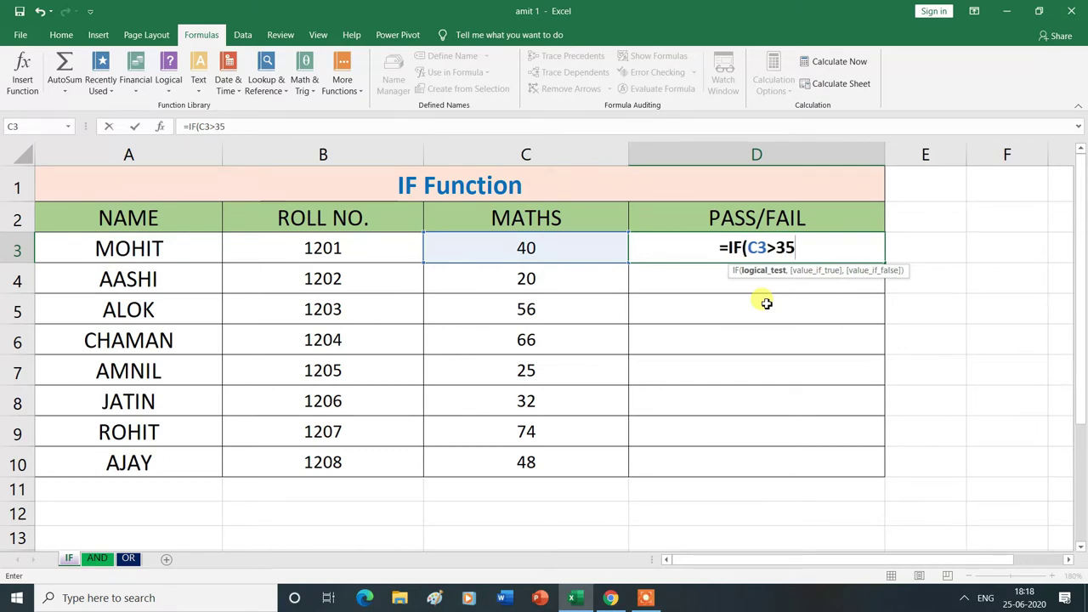
text(,)
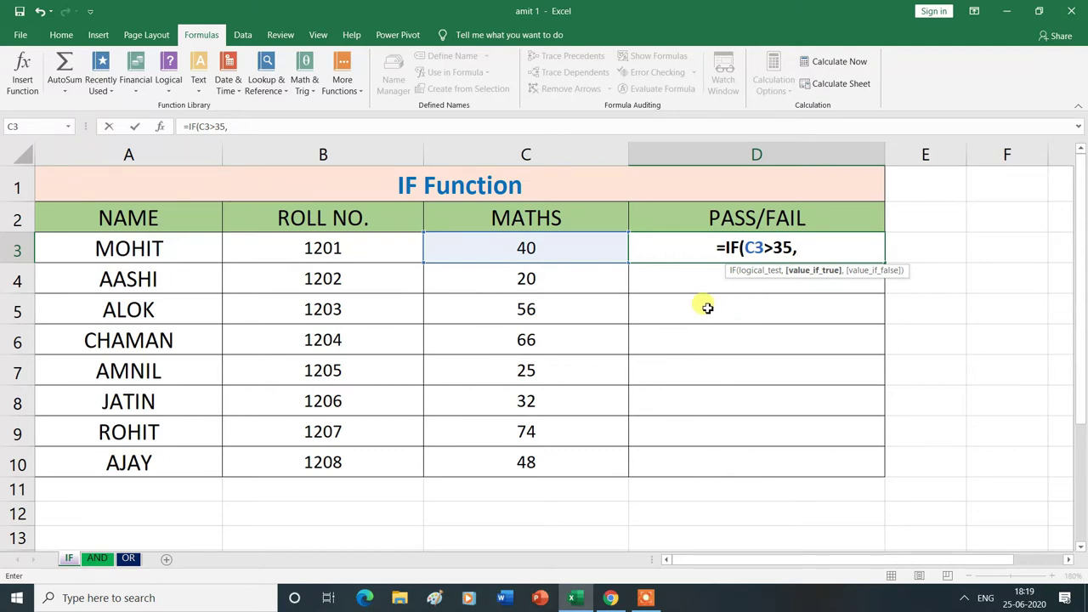
Step: Complete the formula as =IF(C3>35,"PASS","FAIL") and enter it so D3 shows PASS
text(")
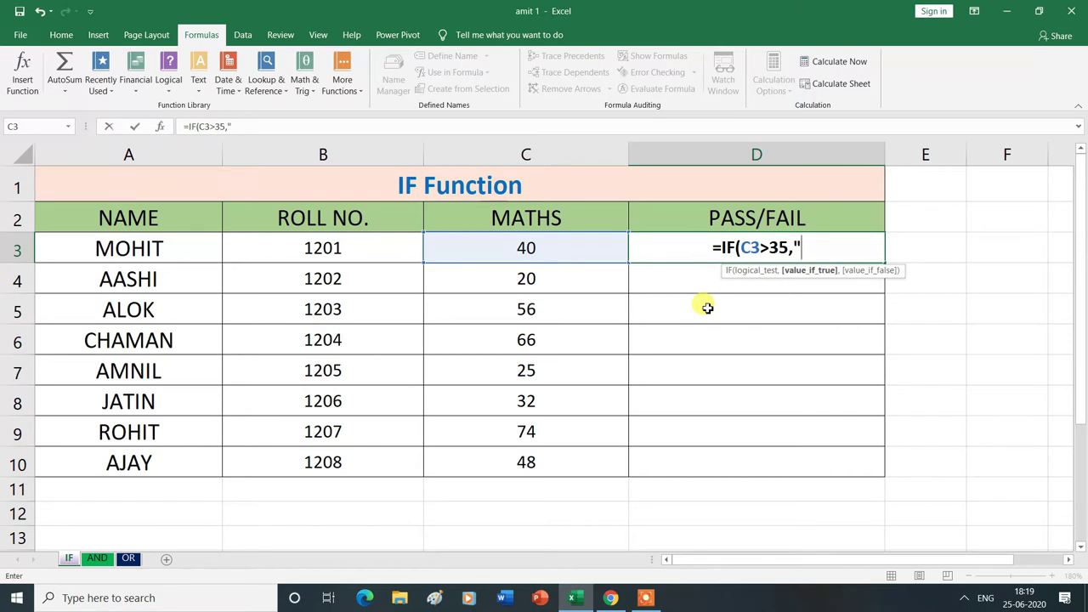
text(PASS)
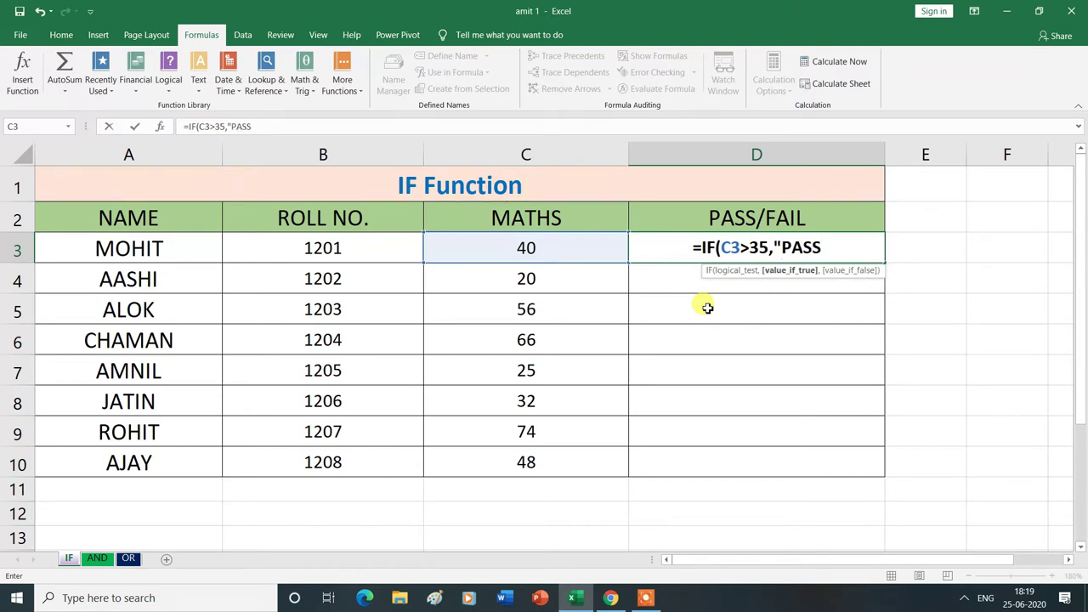
text(")
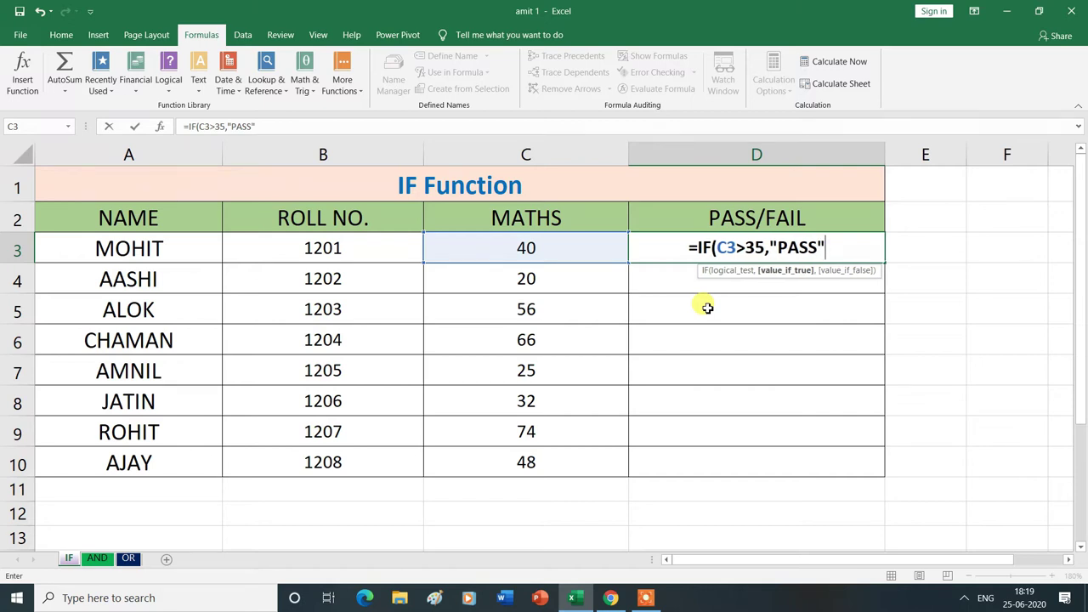
text(,)
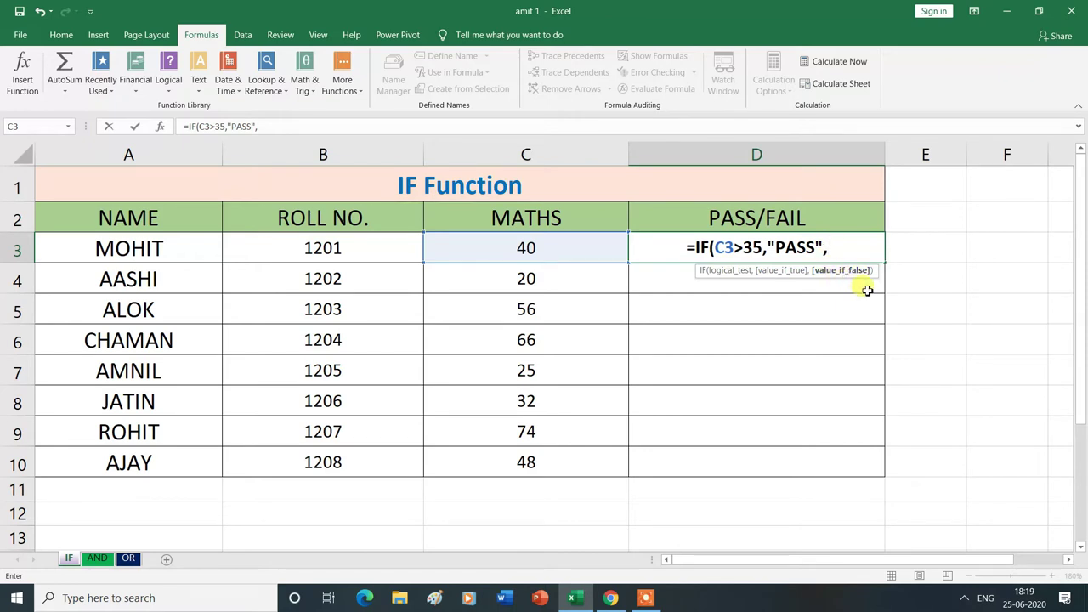
text(")
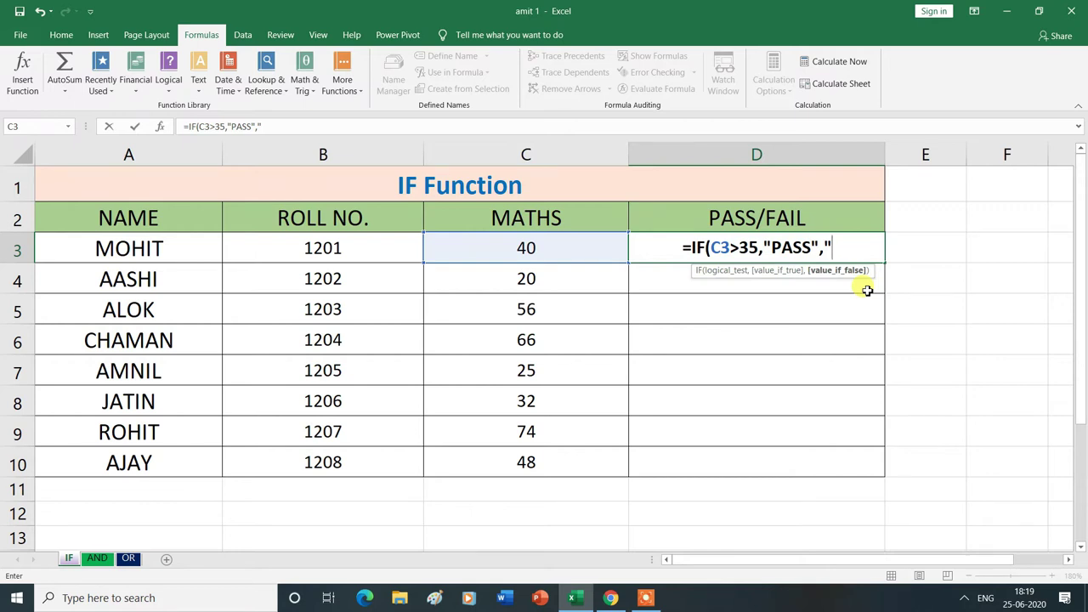
text(FAIL)
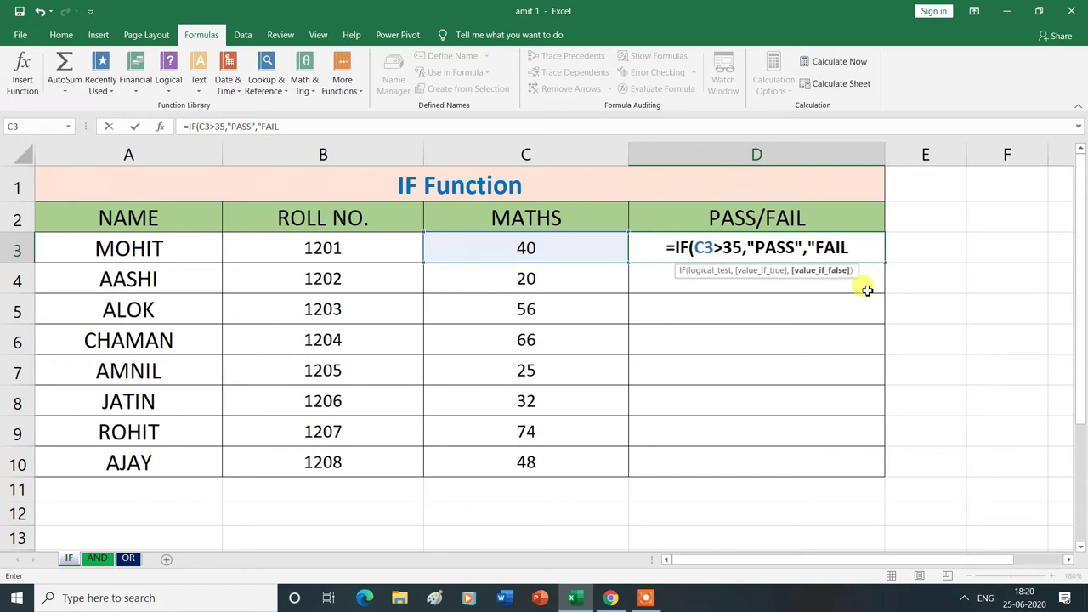
text(")
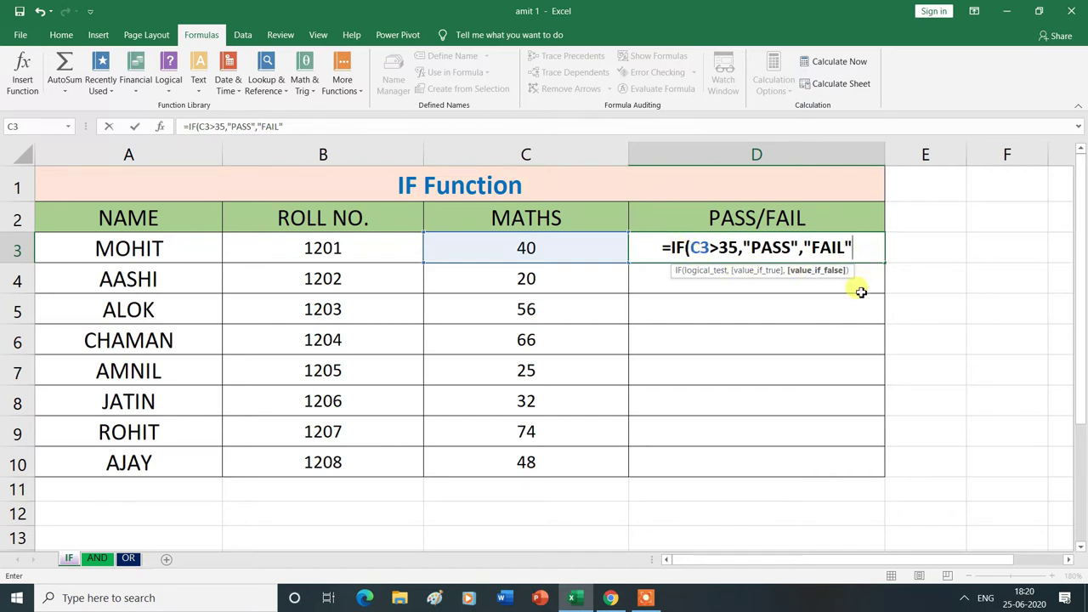
text())
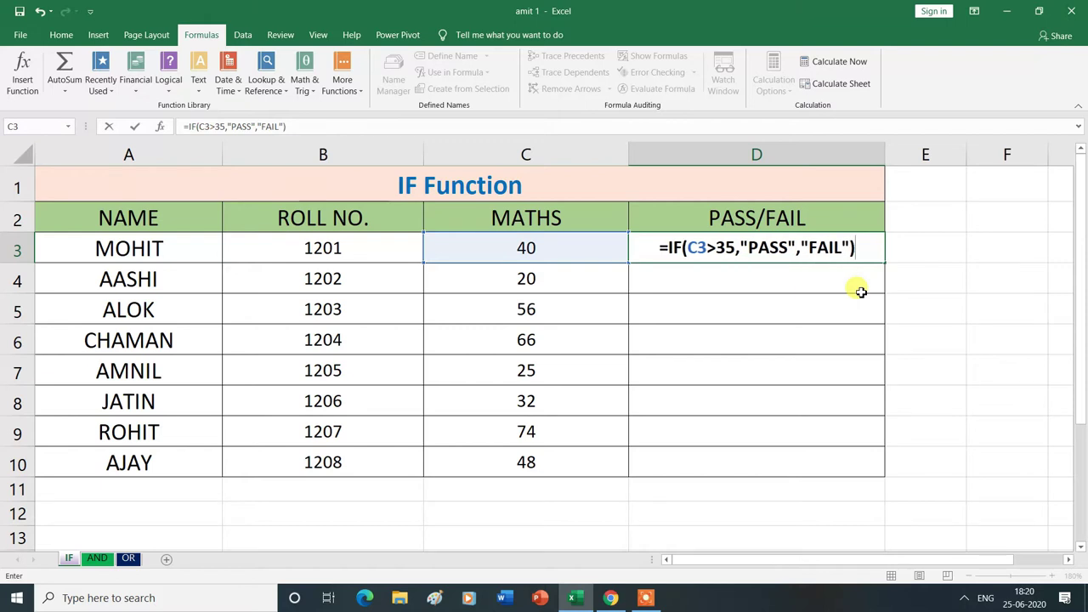
key(Return)
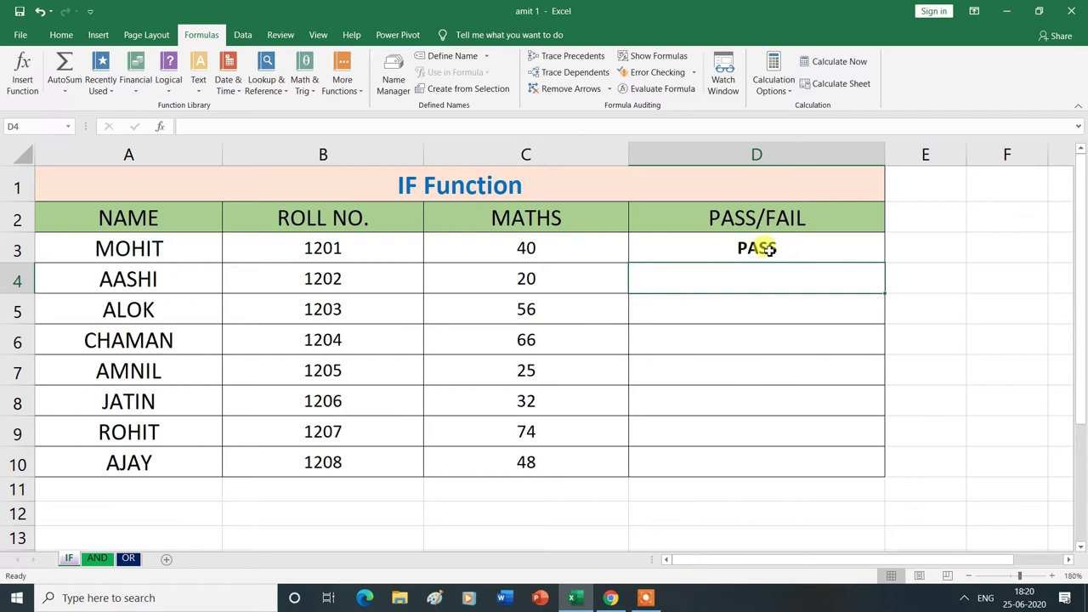
Step: Fill D3's IF formula down to D10, then select the D3:D10 results
click(827, 251)
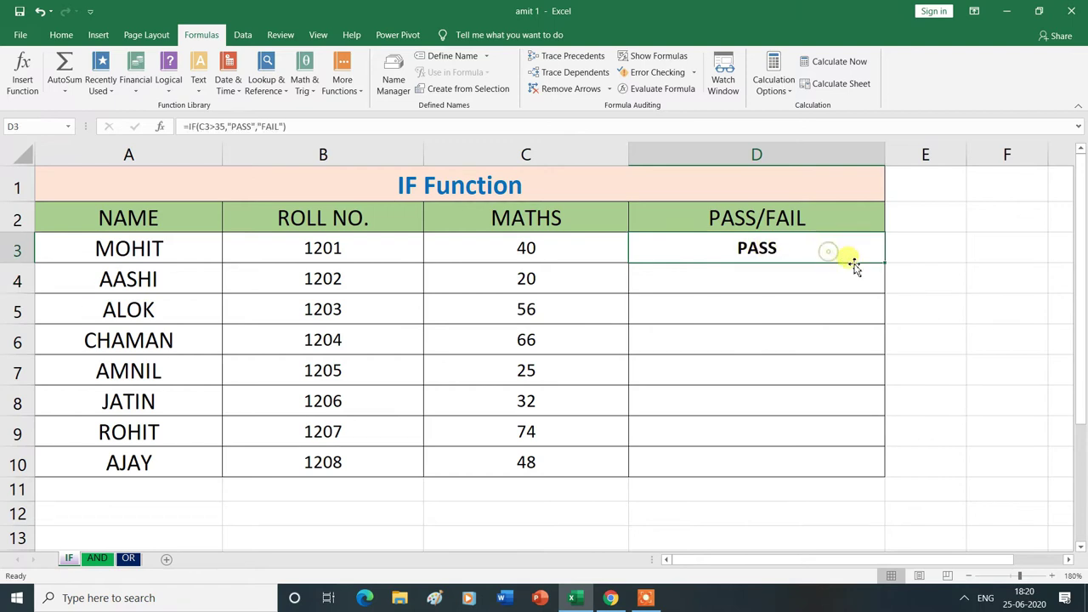
drag(885, 264, 882, 467)
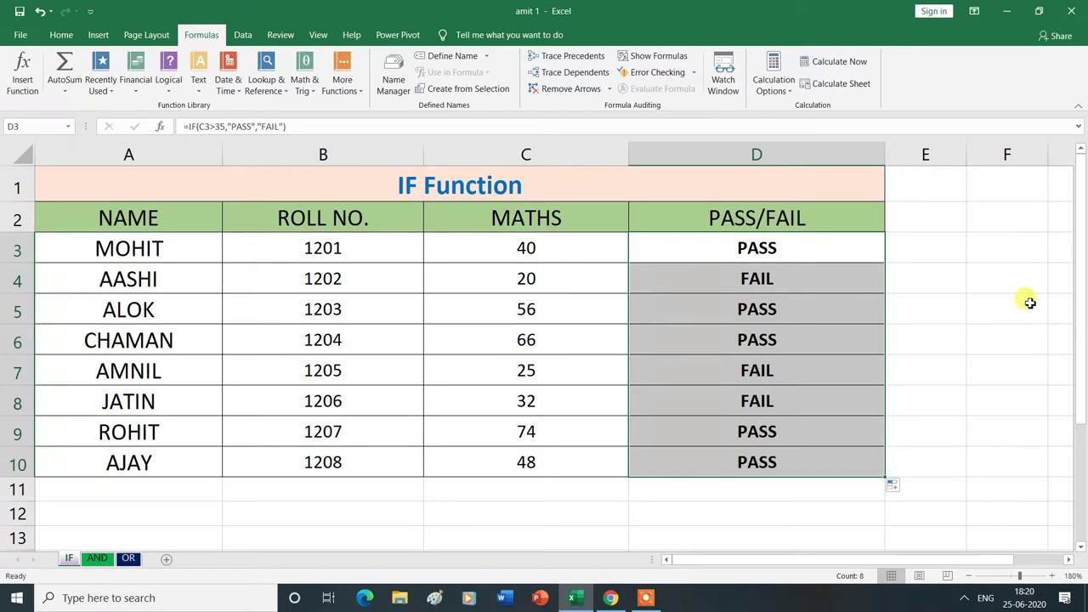
click(1000, 303)
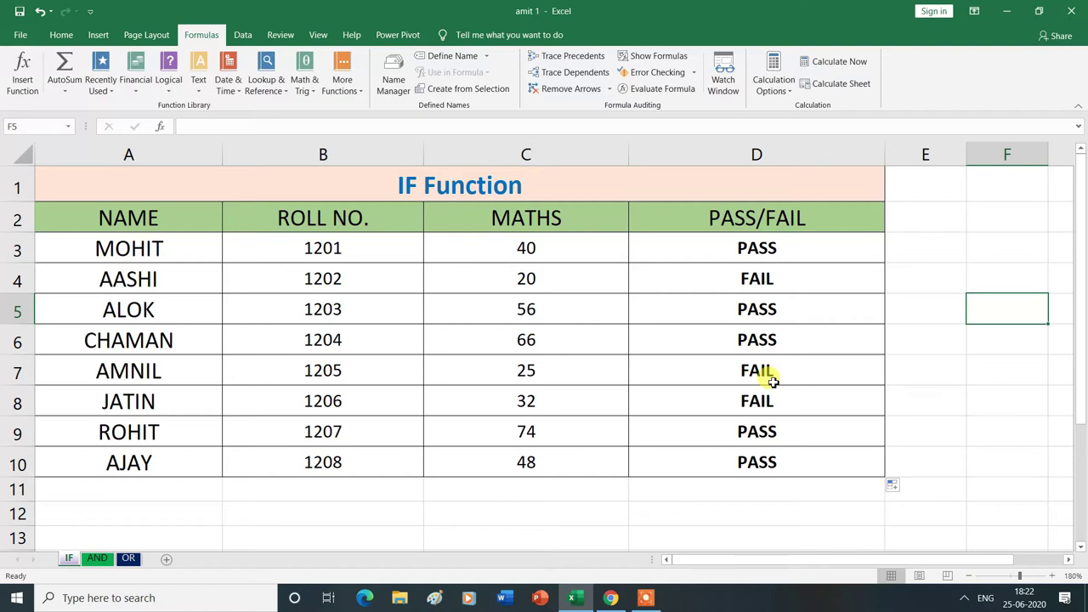
drag(722, 244, 734, 460)
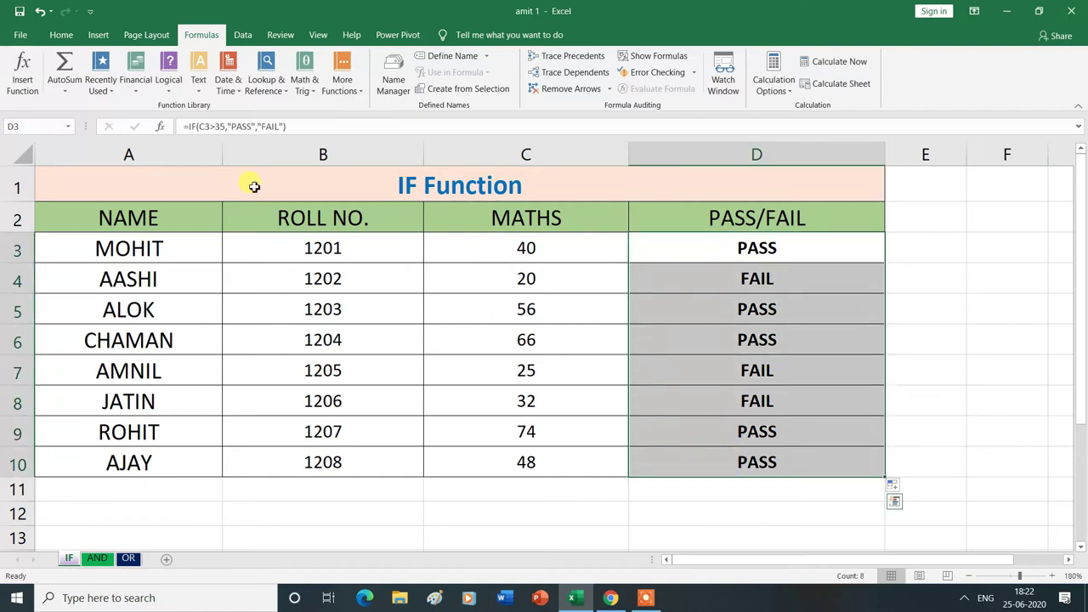
Step: Add a Text that Contains rule giving PASS cells Green Fill with Dark Green Text
click(61, 35)
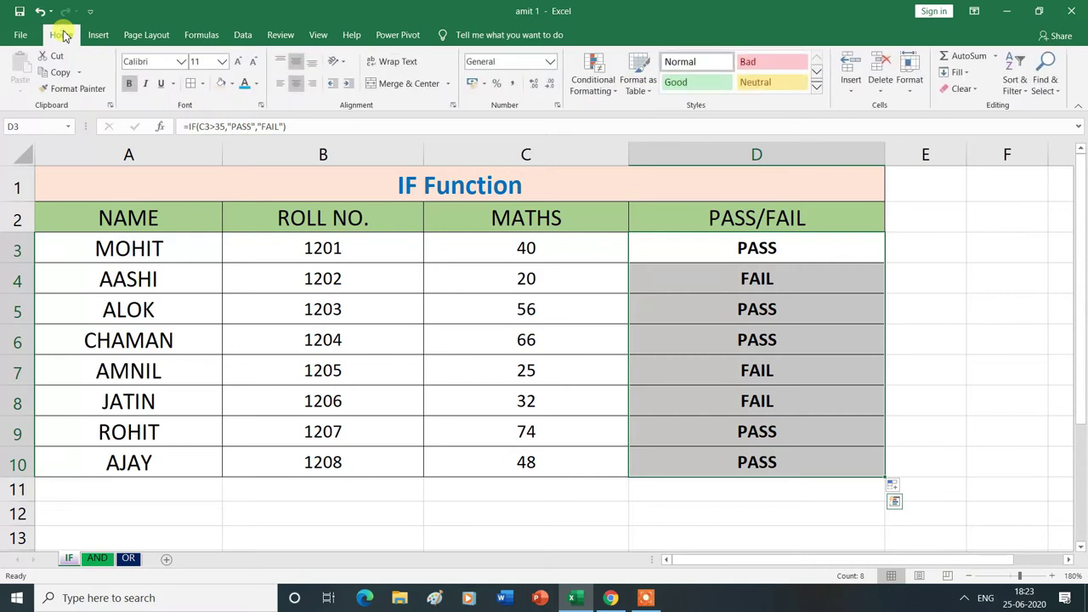
click(618, 95)
mouse_move(621, 119)
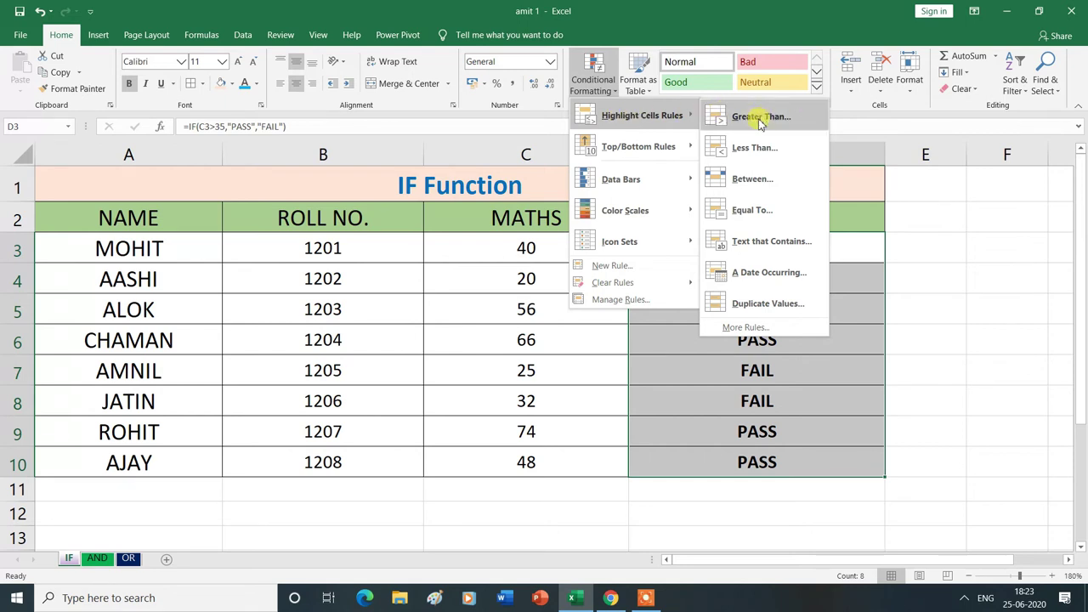
click(761, 241)
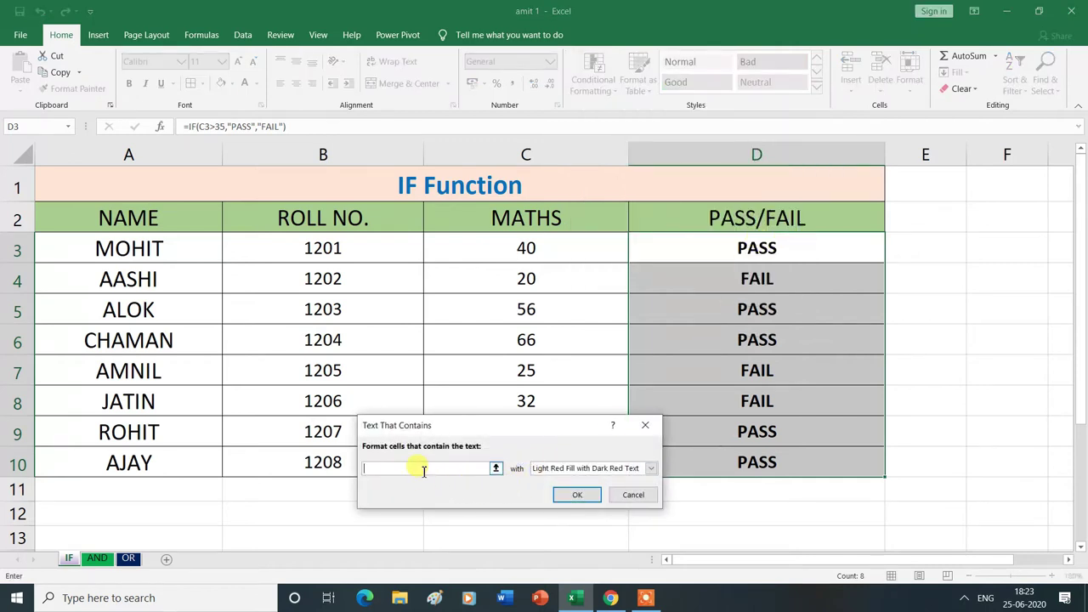
text(PASS)
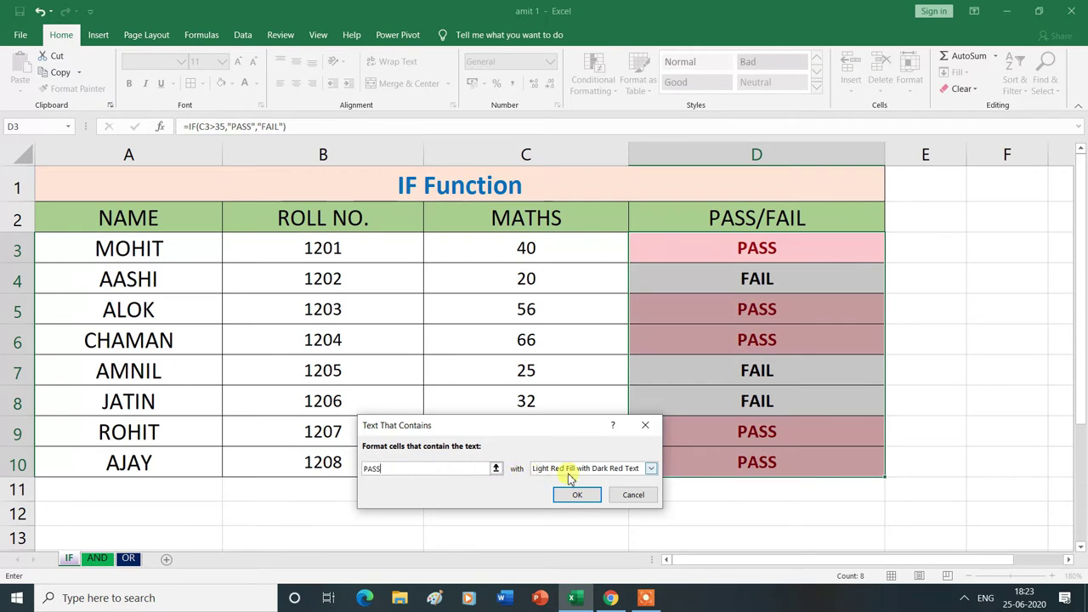
click(650, 469)
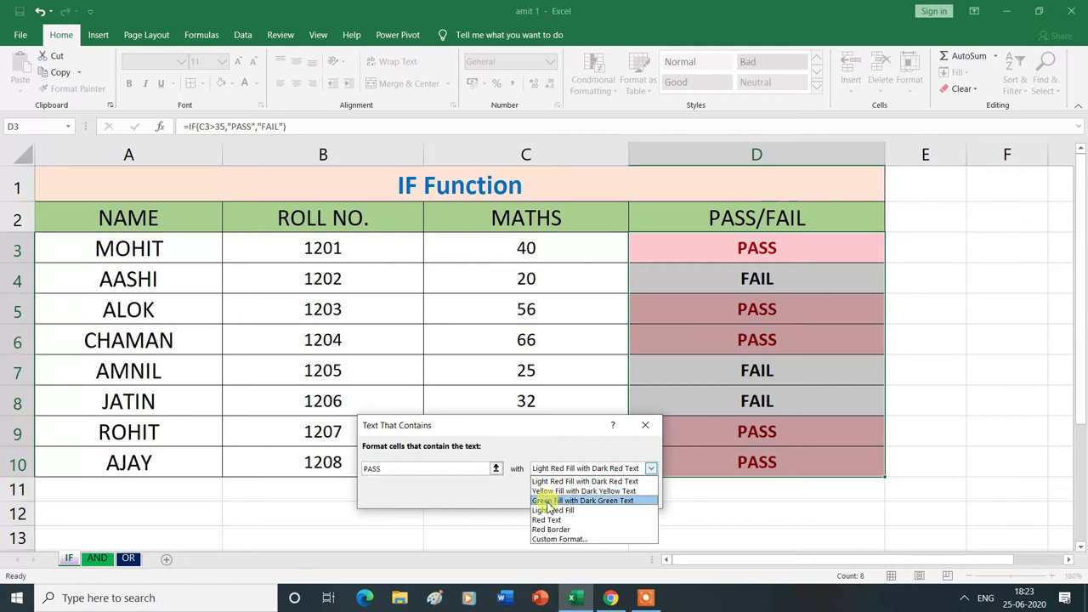
click(549, 501)
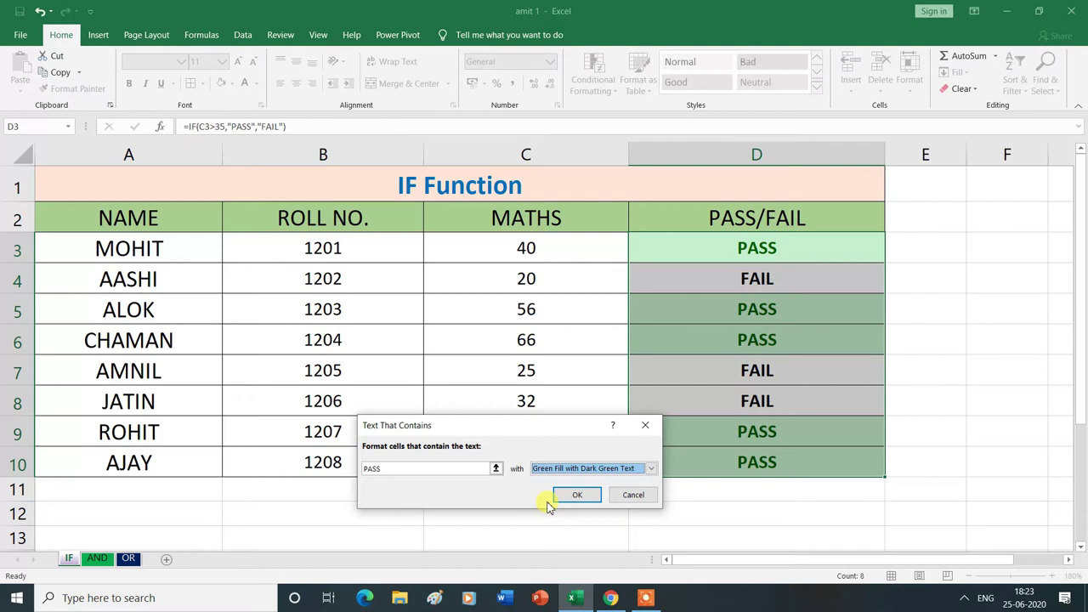
click(576, 496)
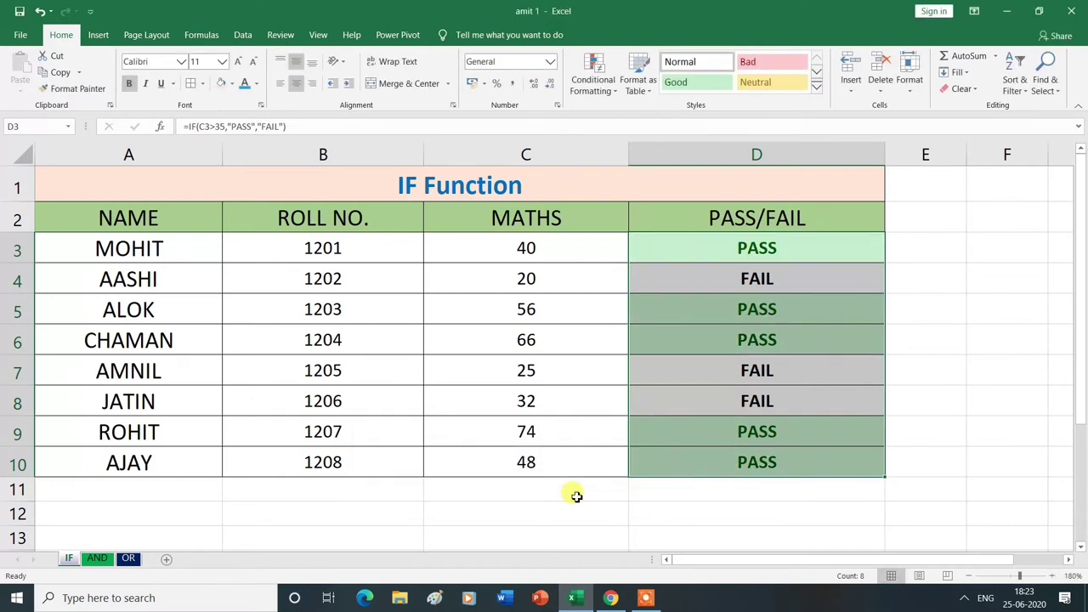
click(972, 400)
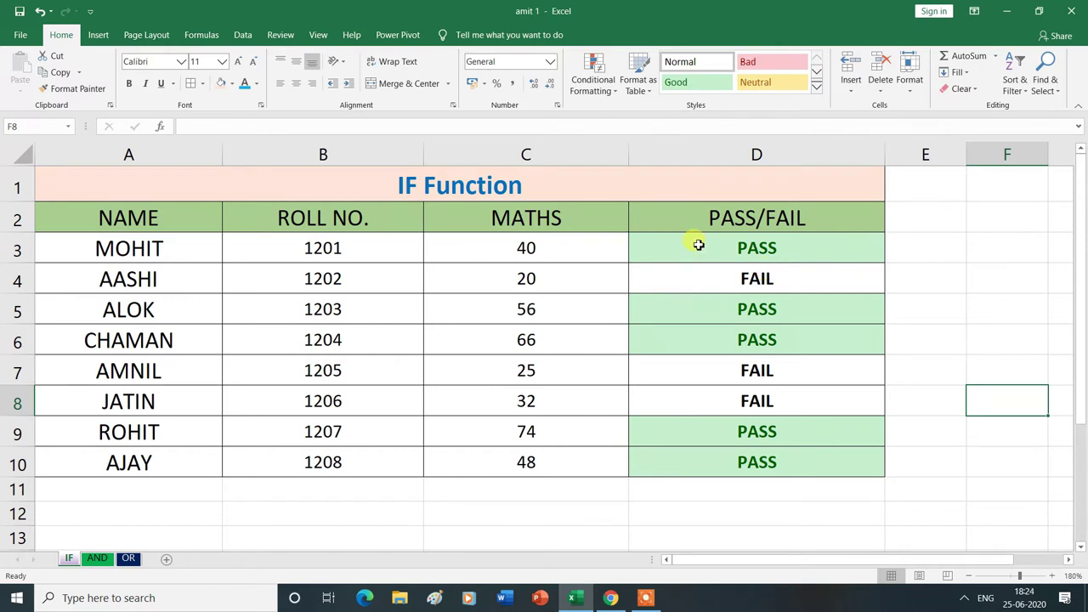
Step: Add a Text that Contains rule on D3:D10 for 'FA' using Yellow Fill with Dark Yellow Text
drag(697, 242, 716, 458)
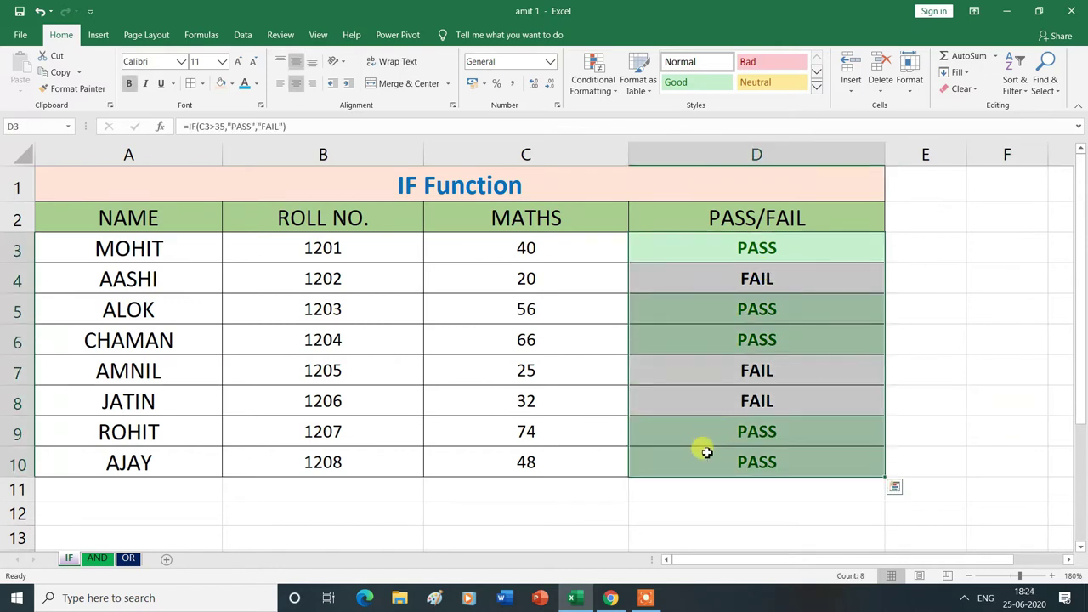
click(615, 99)
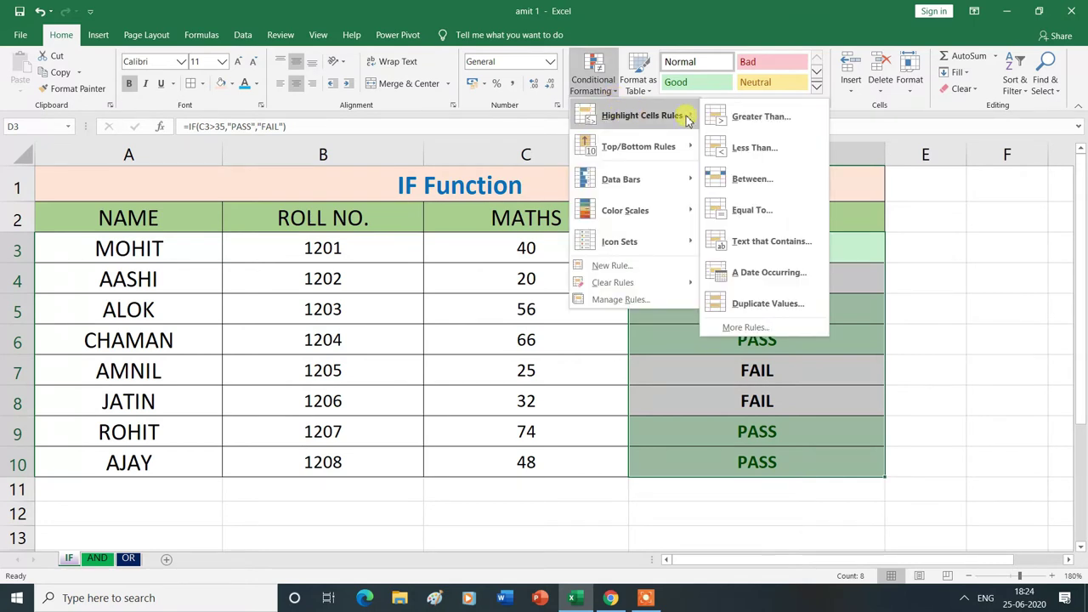
click(745, 245)
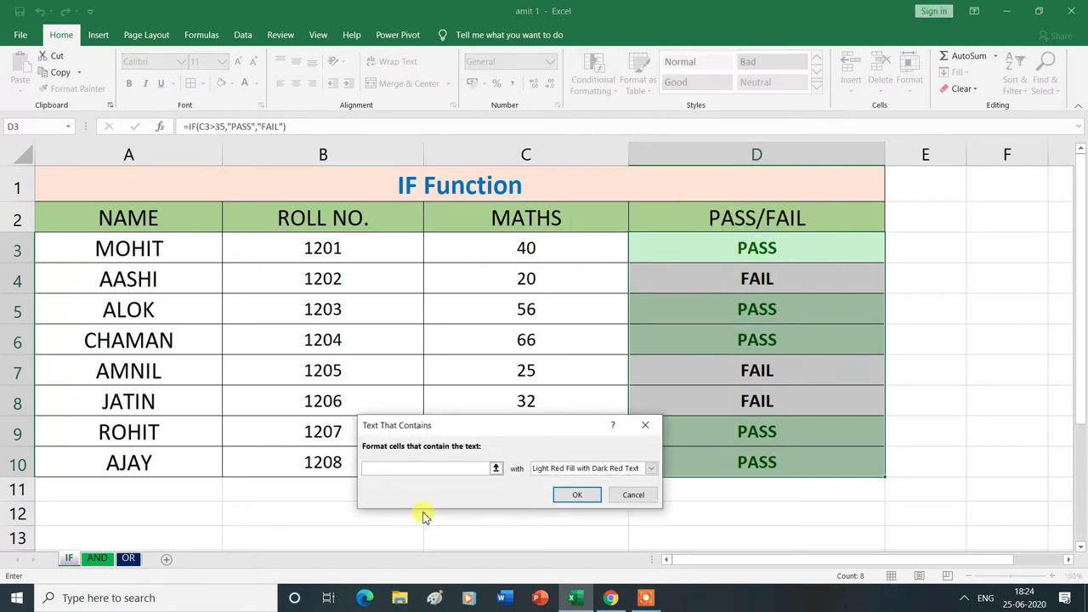
text(FAIL)
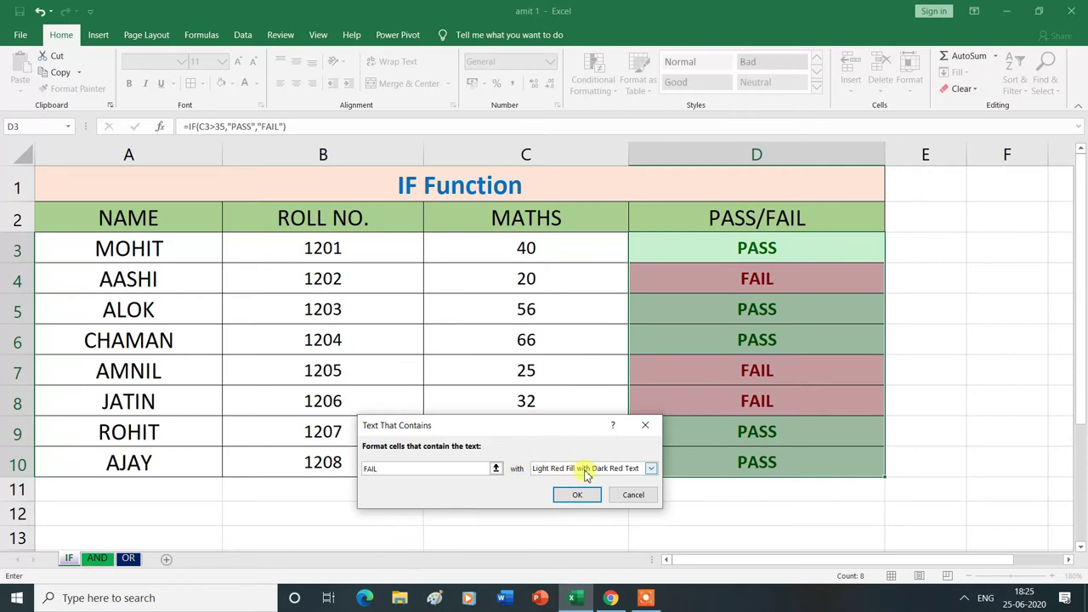
click(650, 468)
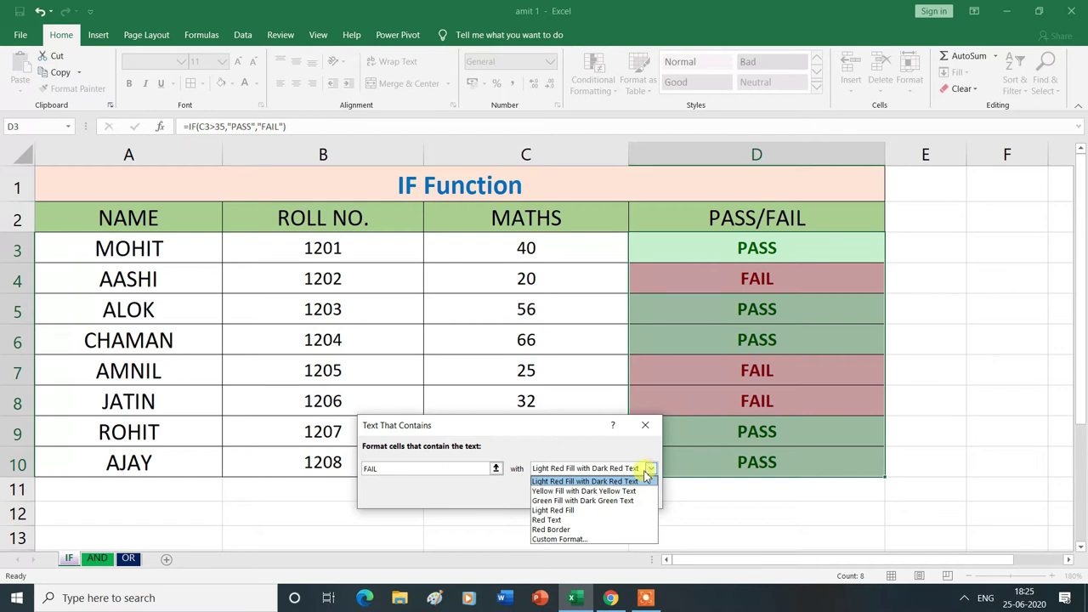
click(553, 491)
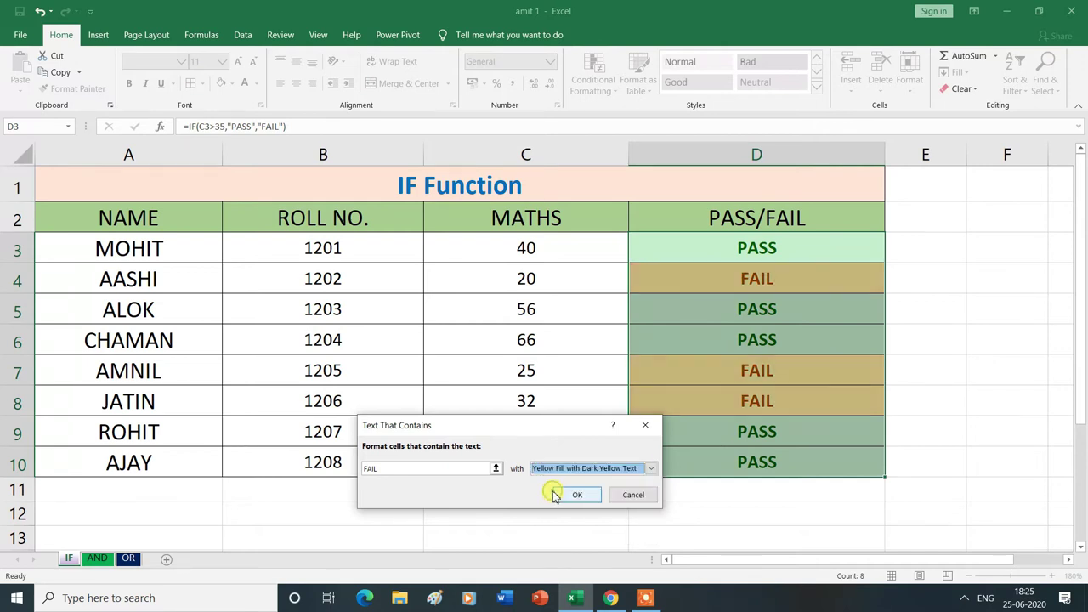
click(574, 495)
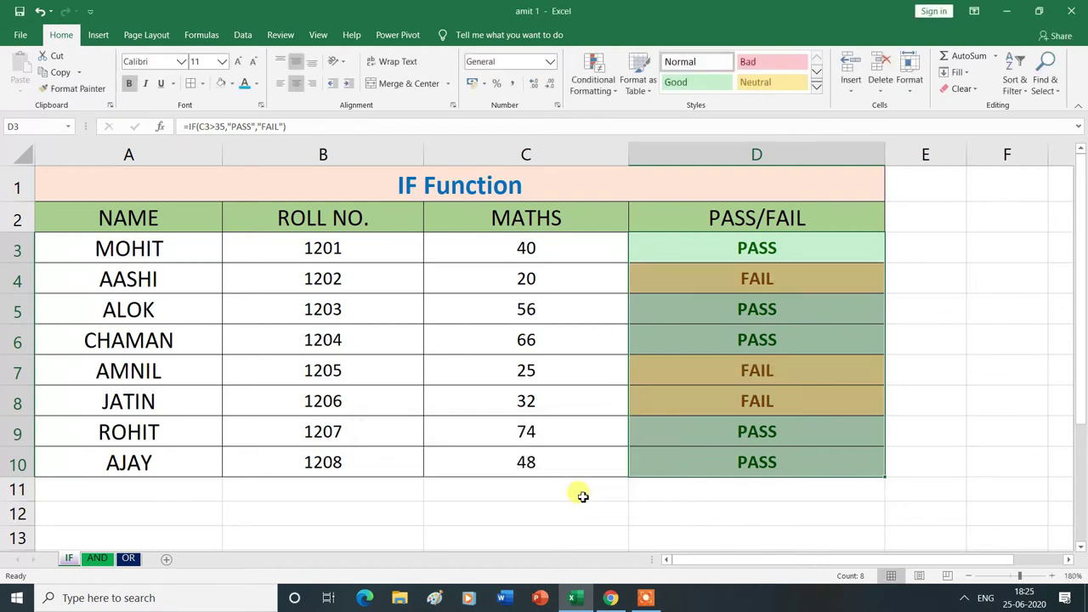
click(972, 450)
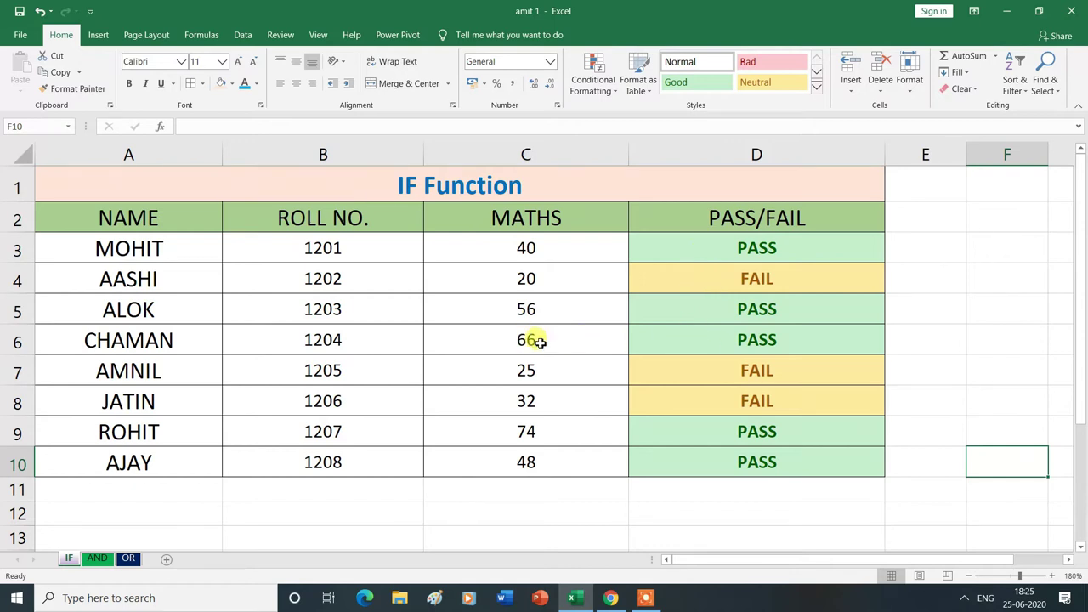
Step: Change C6's maths mark to 30 to see its result turn to FAIL
click(539, 341)
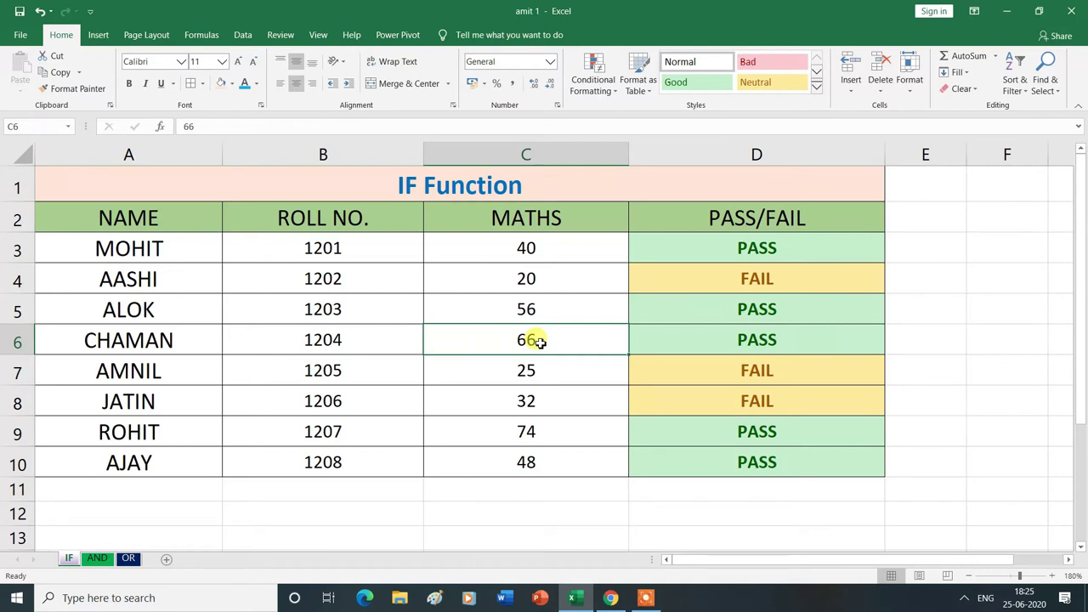
text(30)
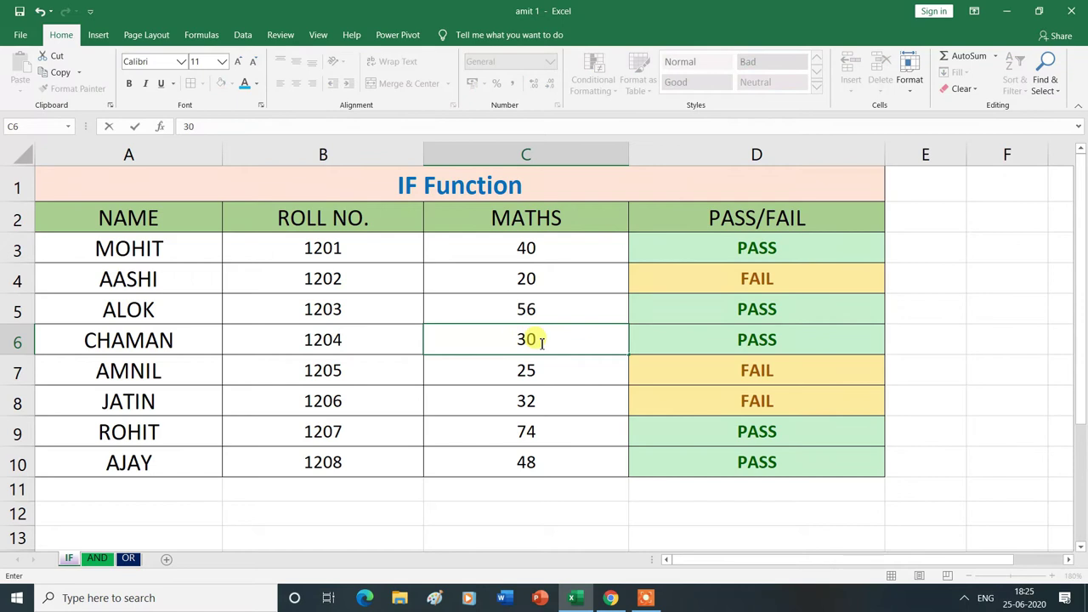
click(586, 513)
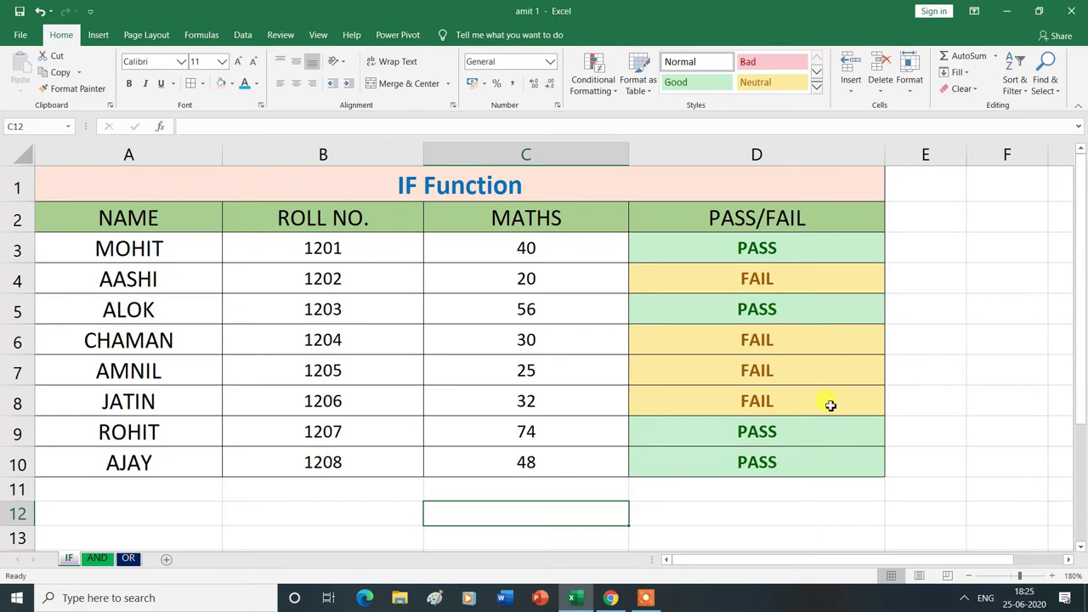
Step: Change C6's maths mark to 75
click(526, 340)
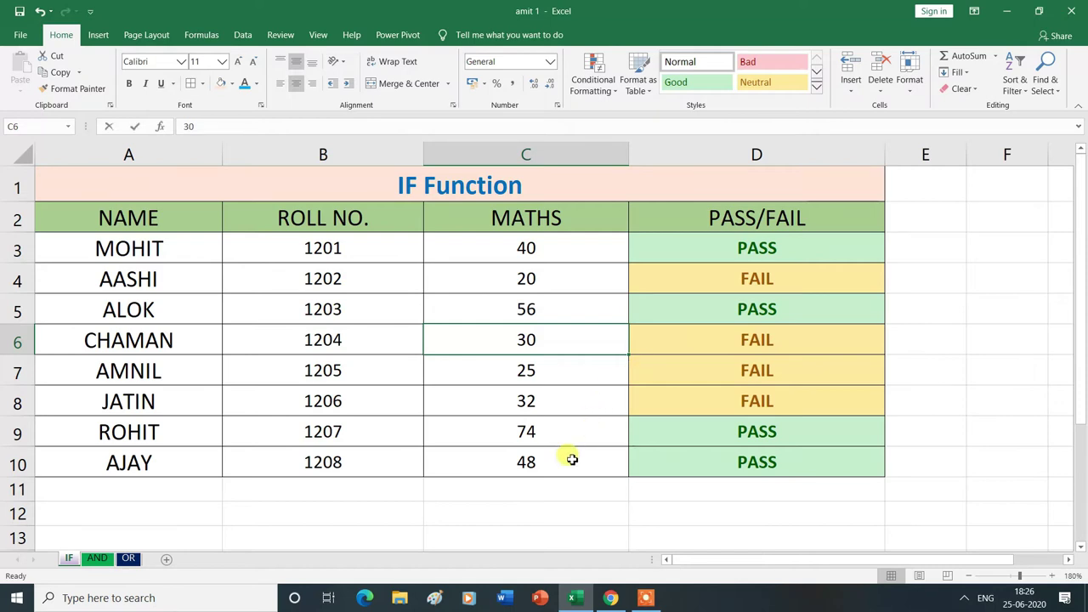
text(75)
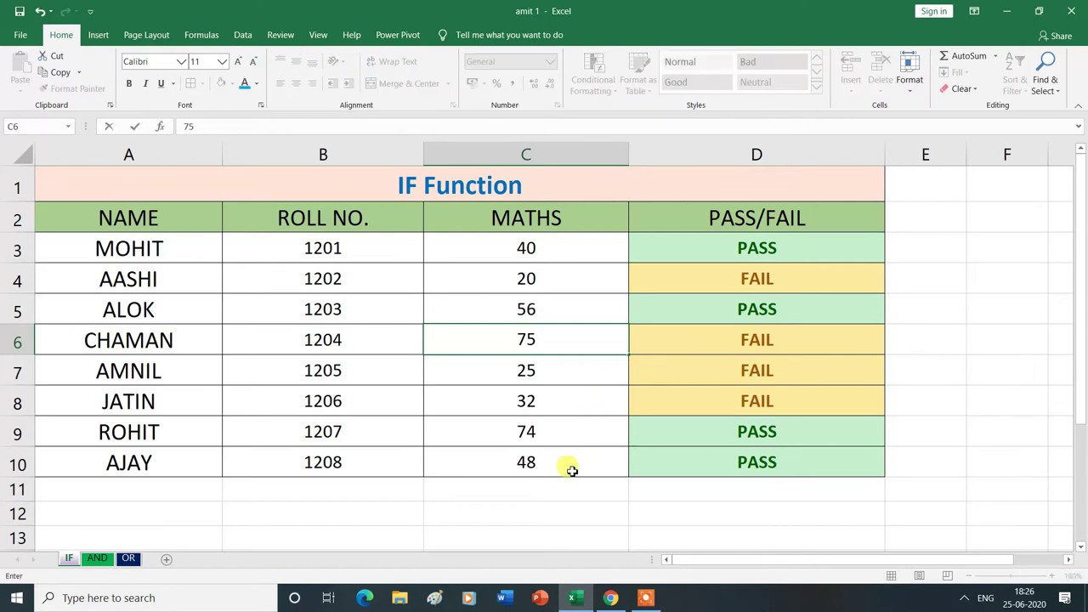
click(1005, 458)
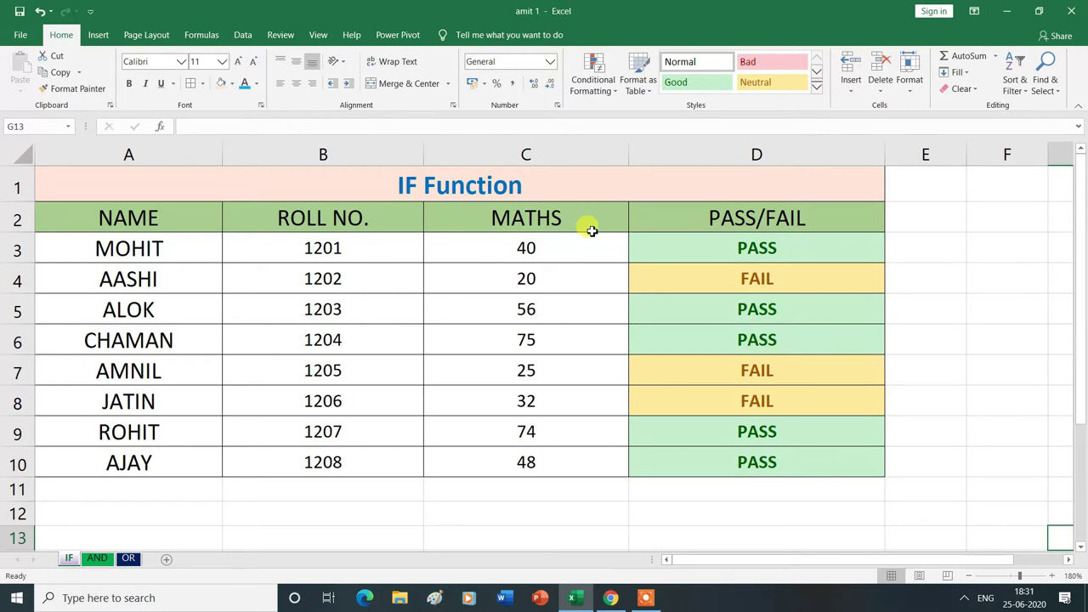
Step: Clear All values and formatting from D3:D10, then start a new =IF formula in D3
mouse_move(695, 249)
mouse_down()
mouse_move(716, 486)
mouse_move(712, 462)
mouse_up()
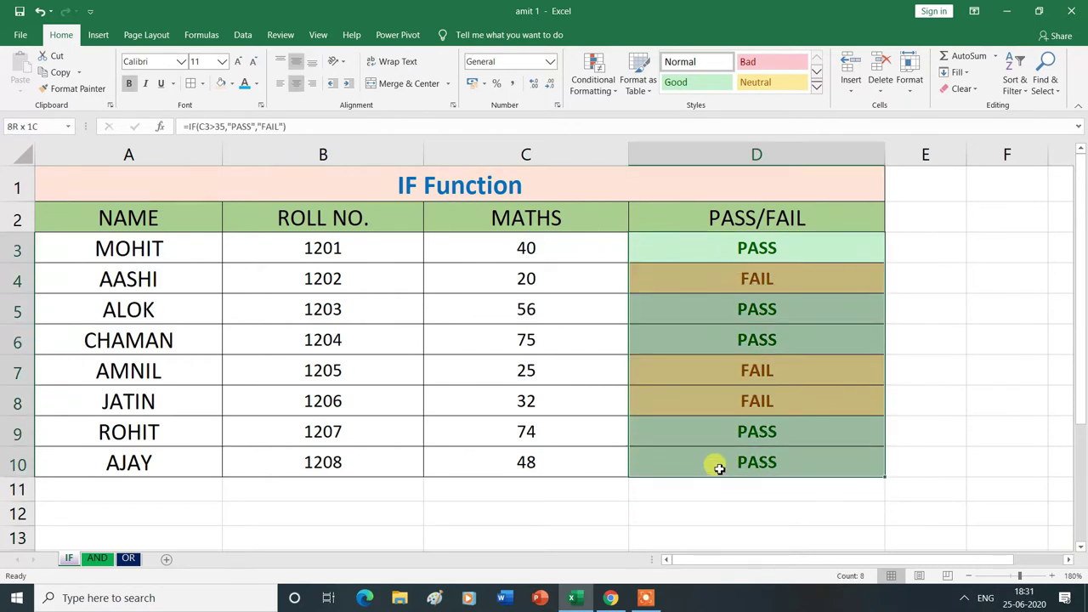
click(978, 94)
click(975, 107)
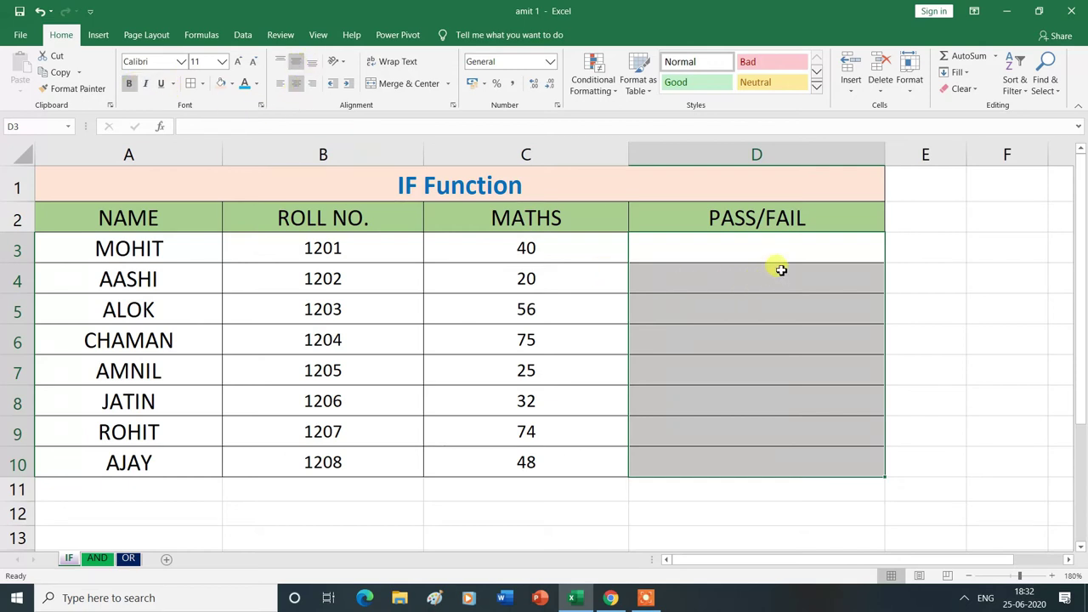
click(719, 247)
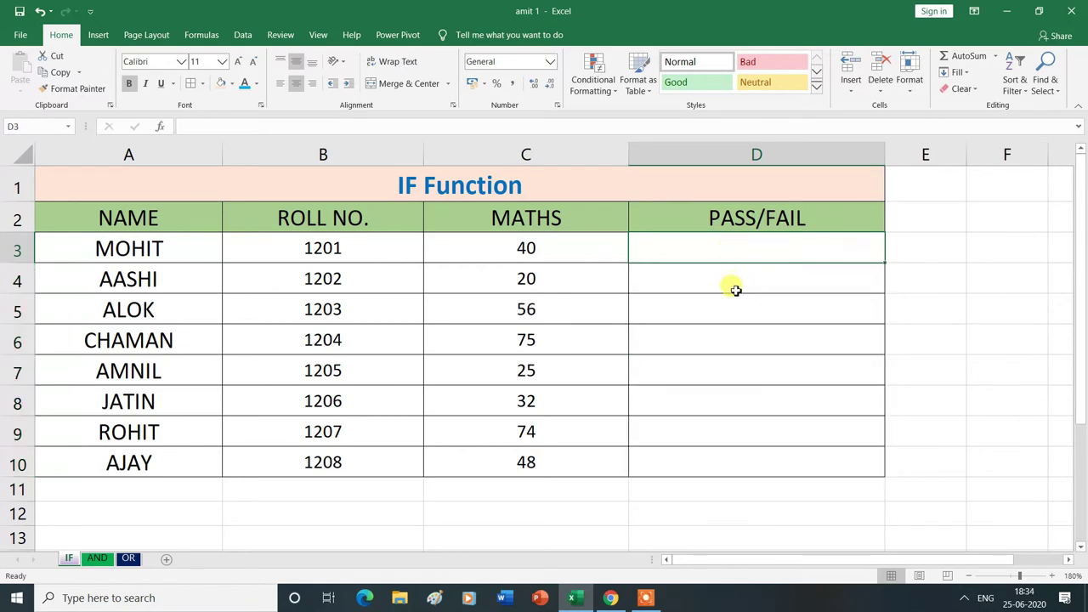
text(=)
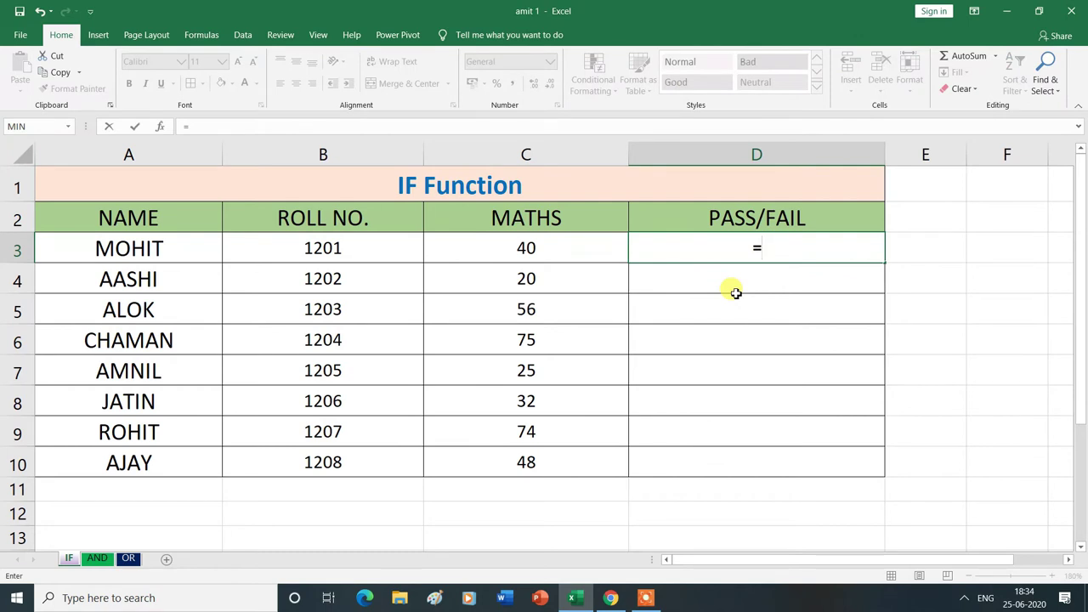
text(IF)
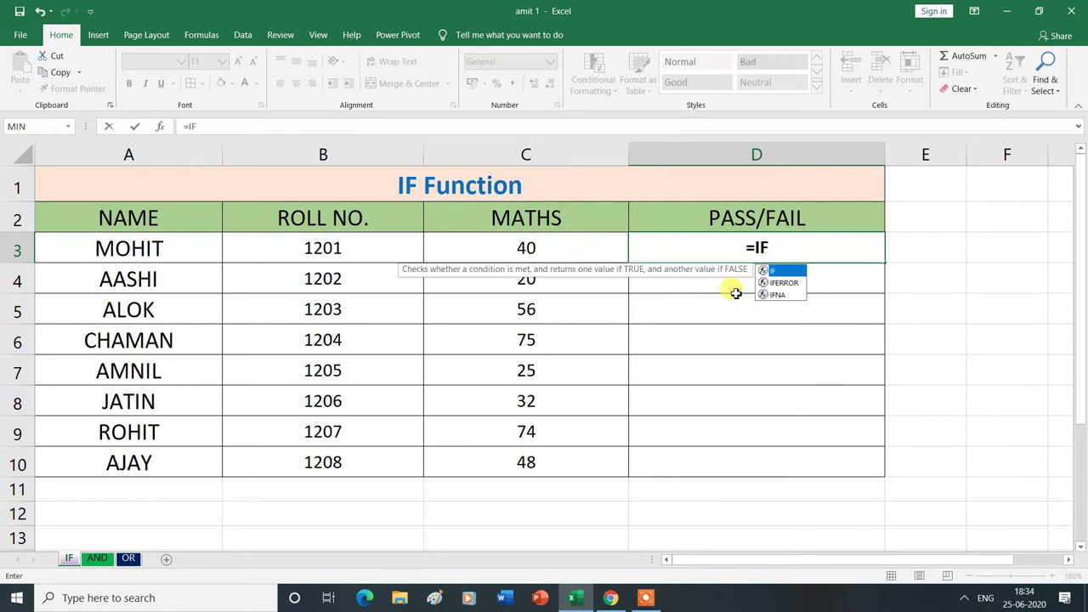
Step: Open the IF Function Arguments dialog for D3 with C3 as the logical test
double_click(788, 271)
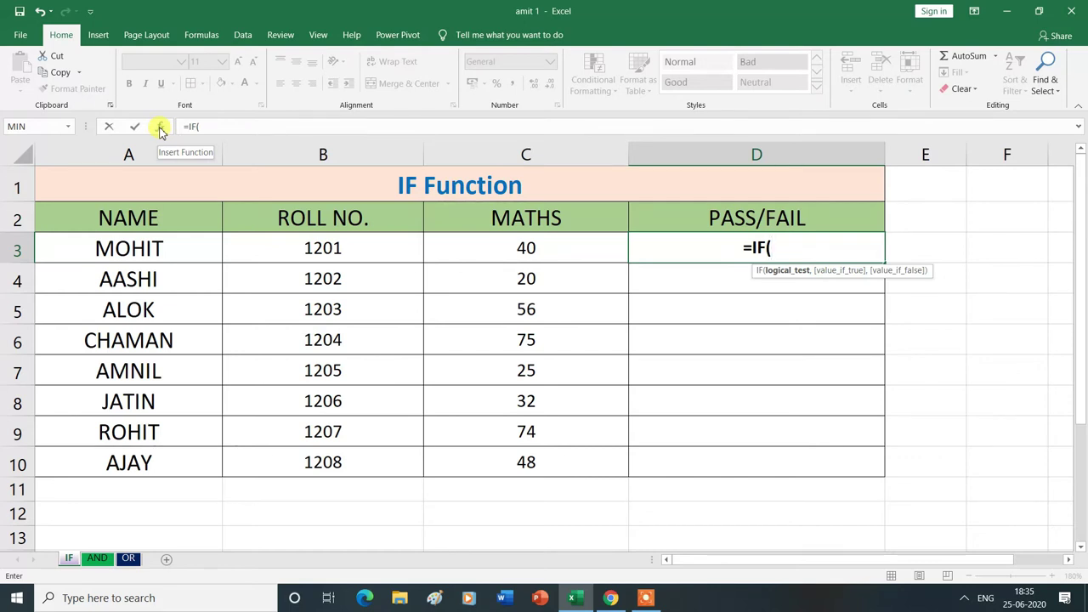
click(161, 128)
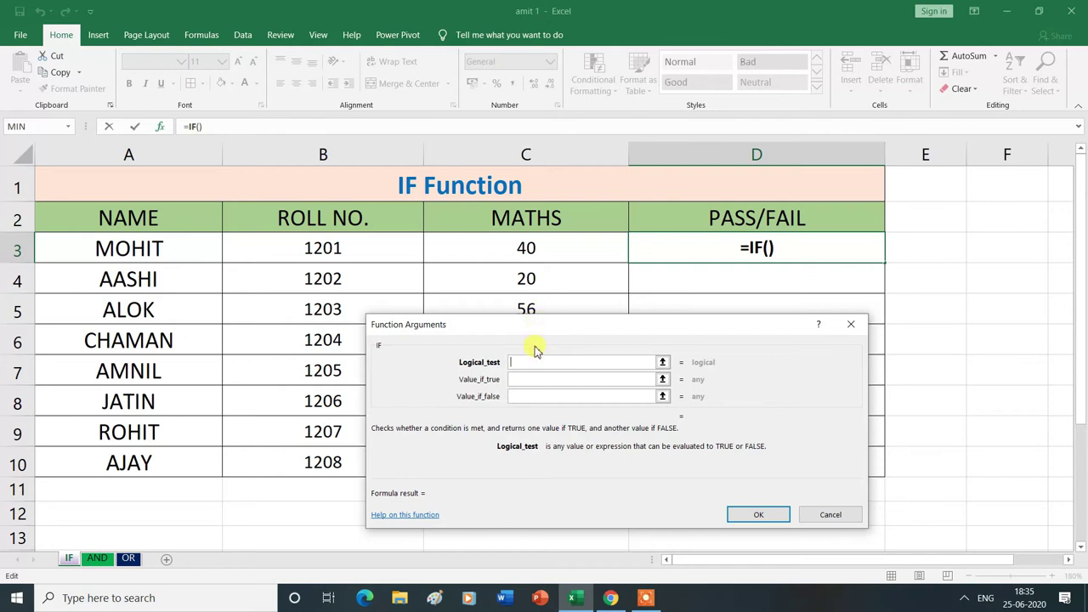
click(528, 248)
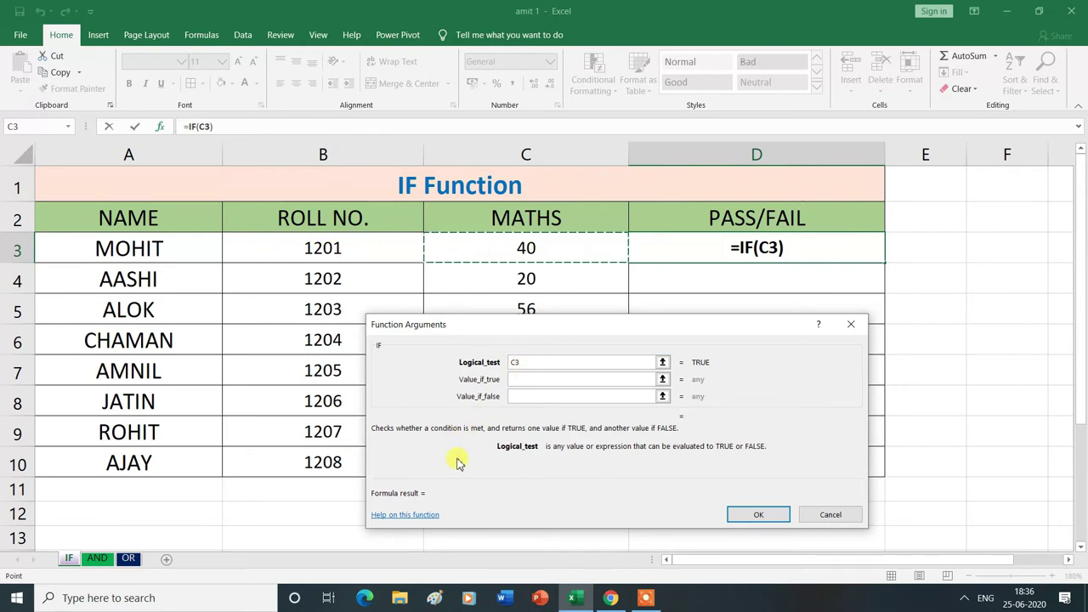
Step: Set the IF arguments to C3>35, PASS and FAIL, confirm, and fill down to row 10
text(>)
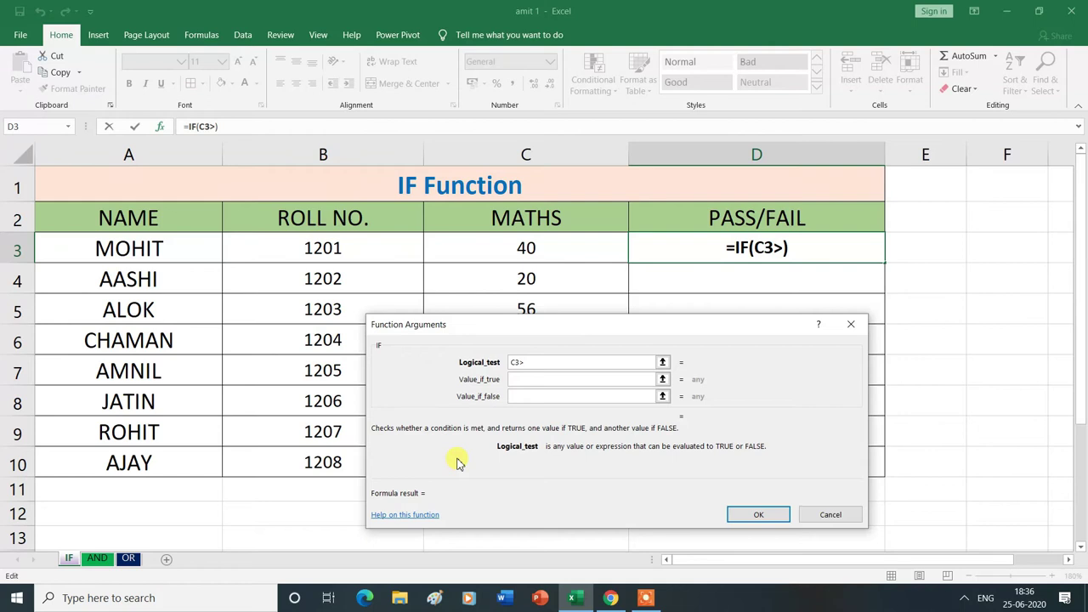
text(35)
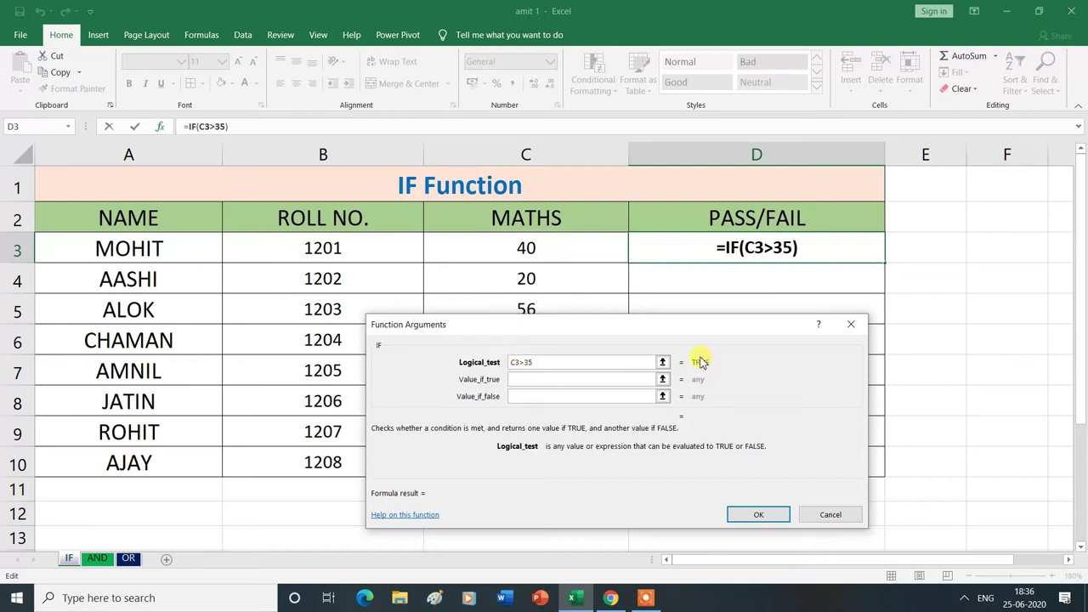
key(Tab)
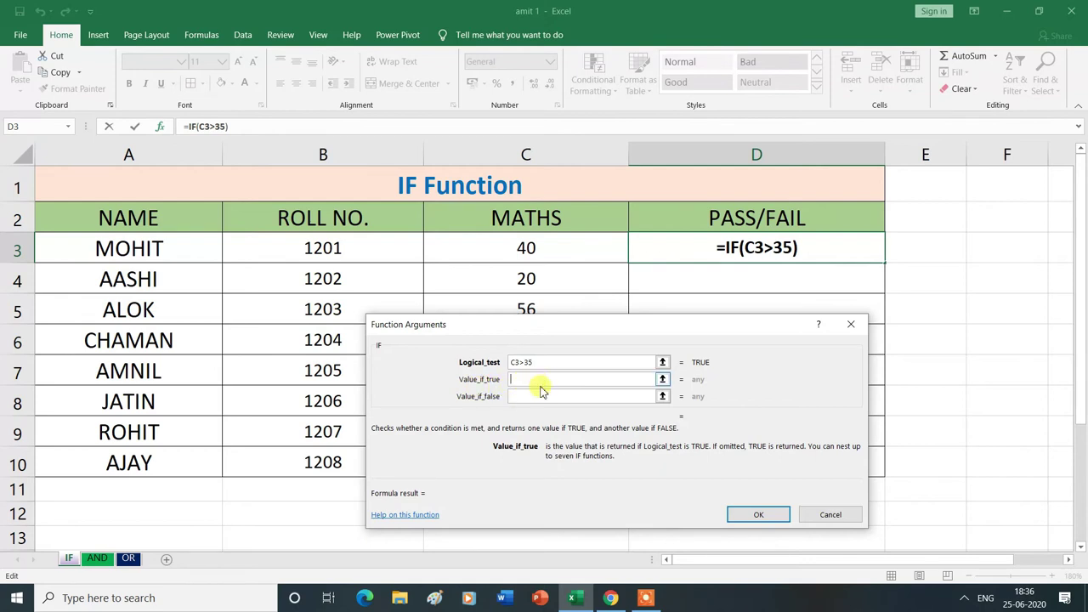
text(PA)
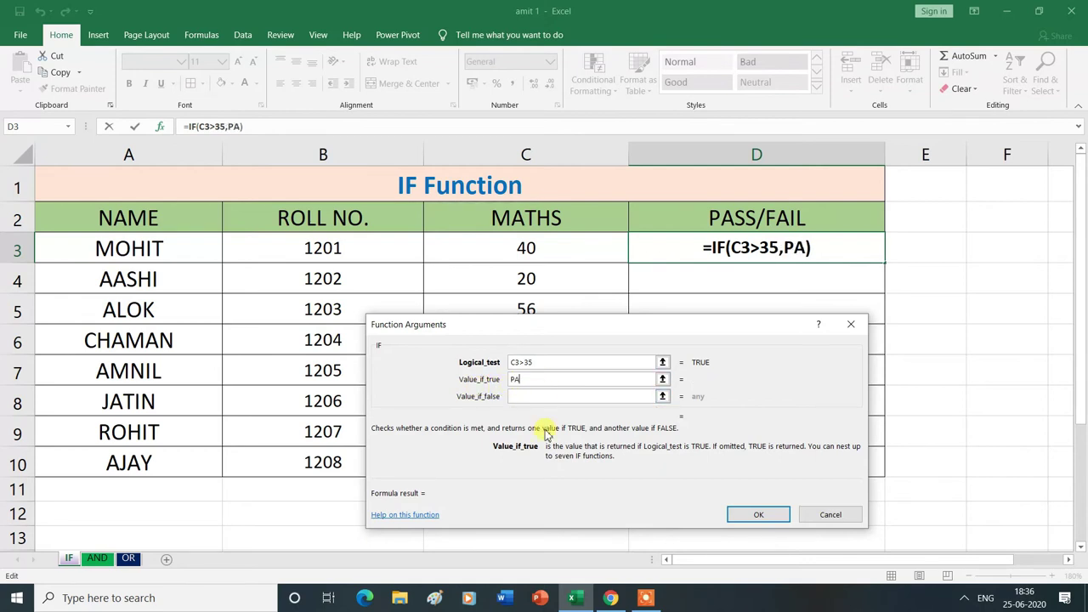
text(SS)
key(Tab)
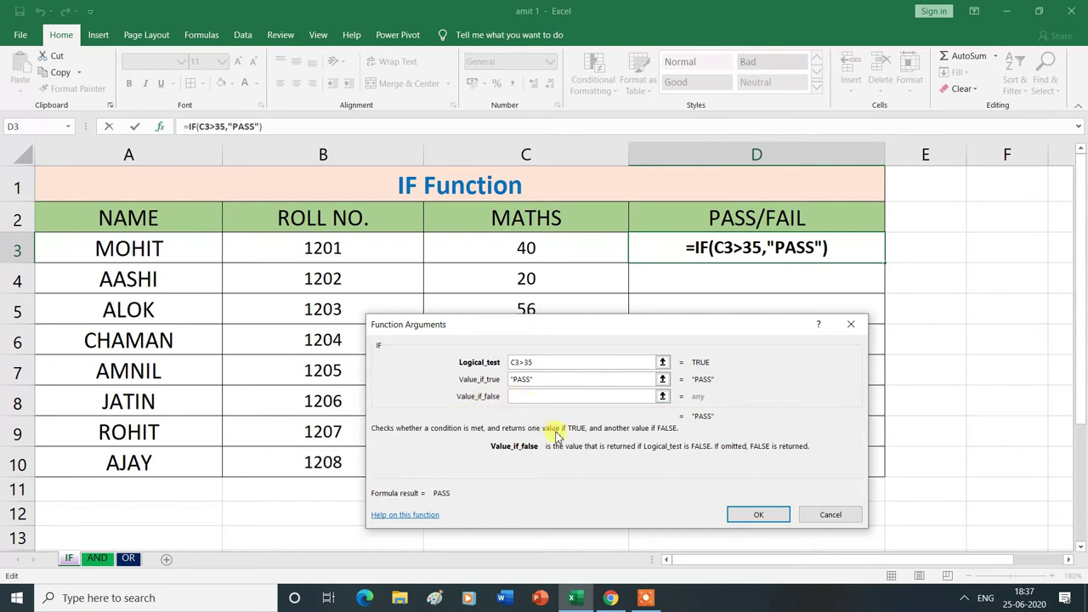
text(FAIL)
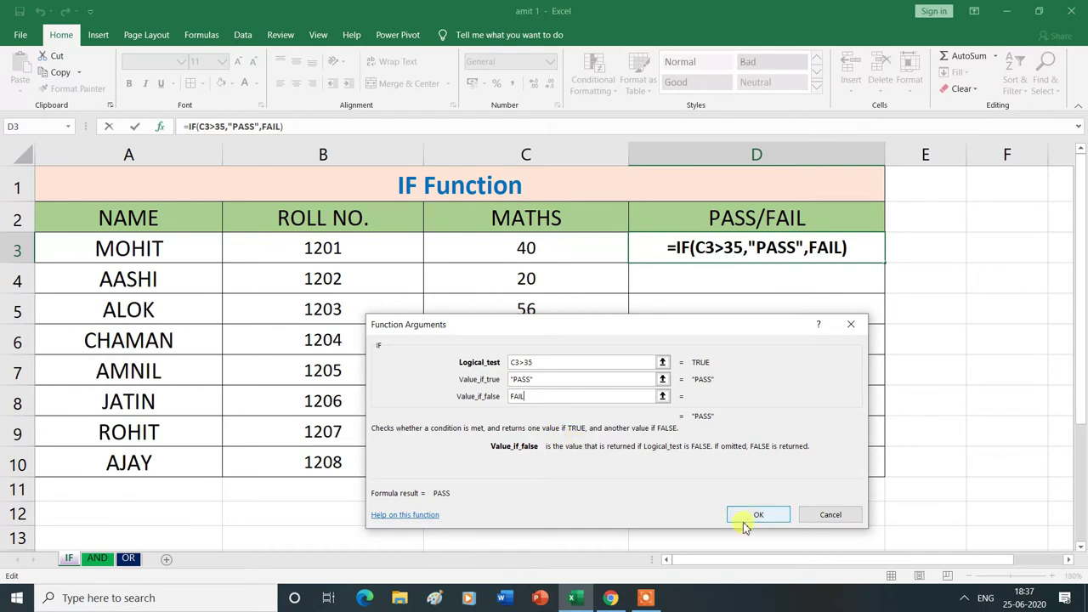
click(753, 516)
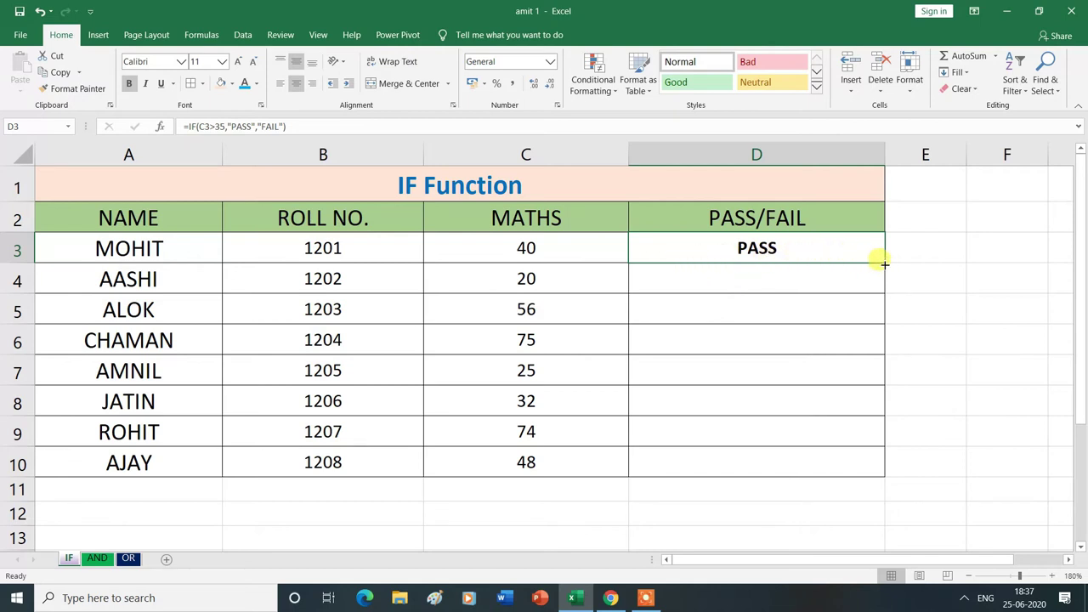
drag(883, 263, 887, 477)
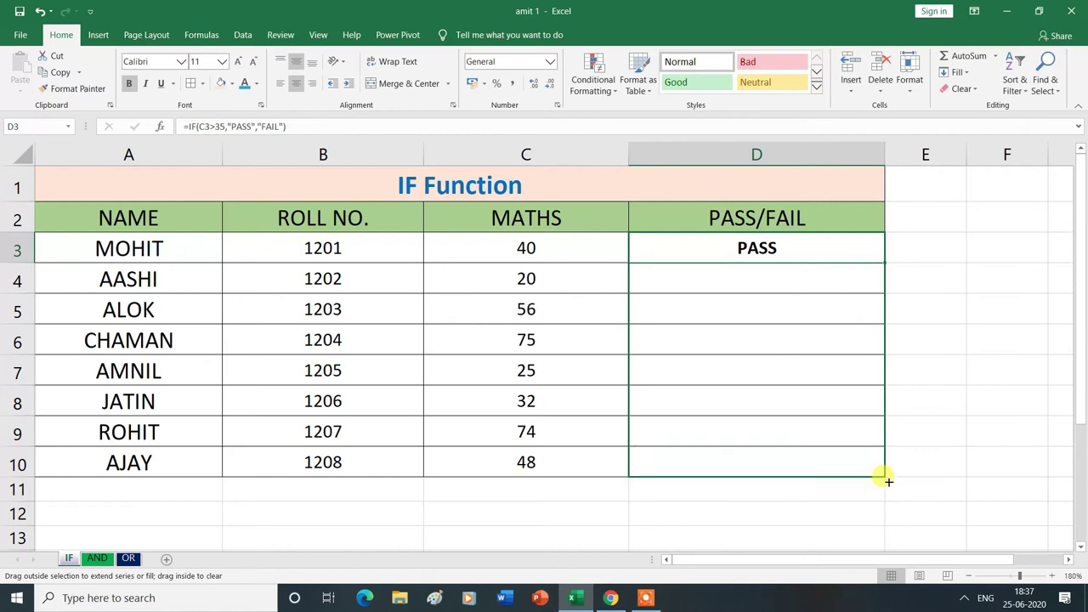
Step: Deselect the filled D3:D10 results
click(992, 397)
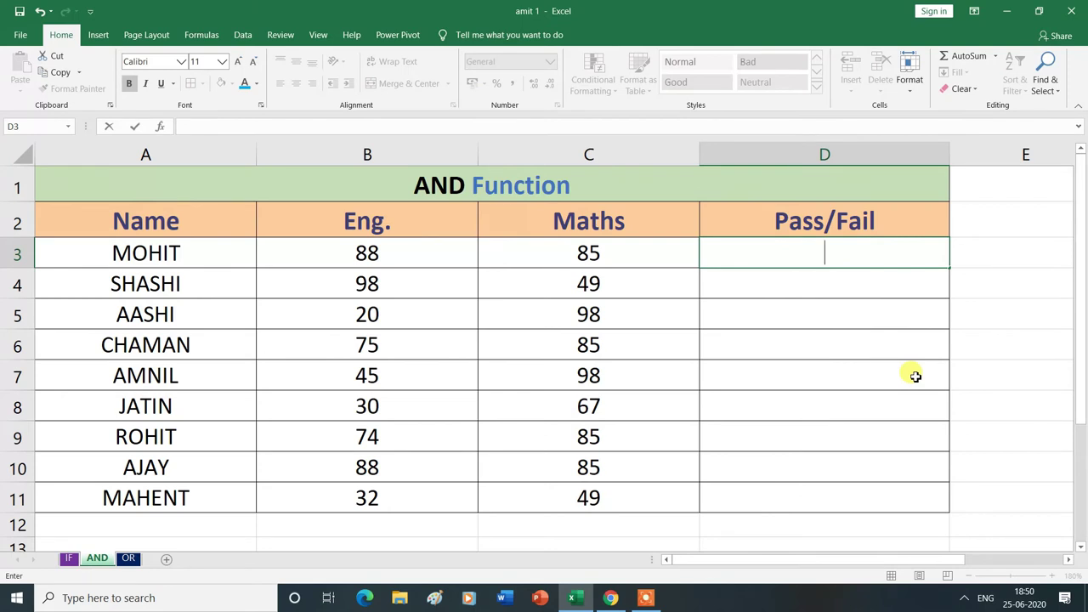
Step: Begin D3's formula as =IF(AND(B3>35, and then reference the Maths mark in C3
text(=)
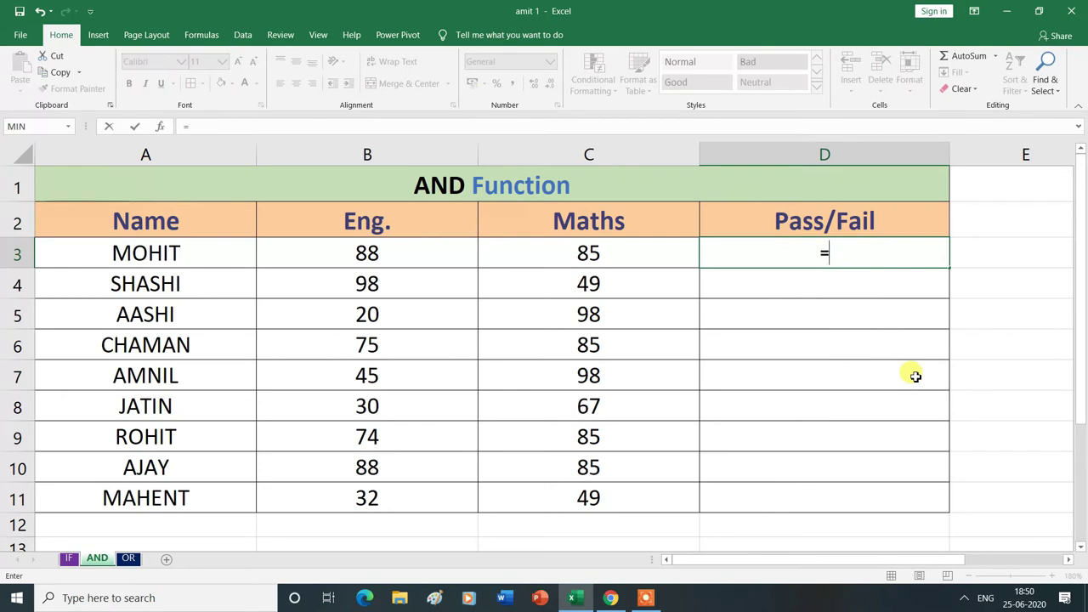
text(IF)
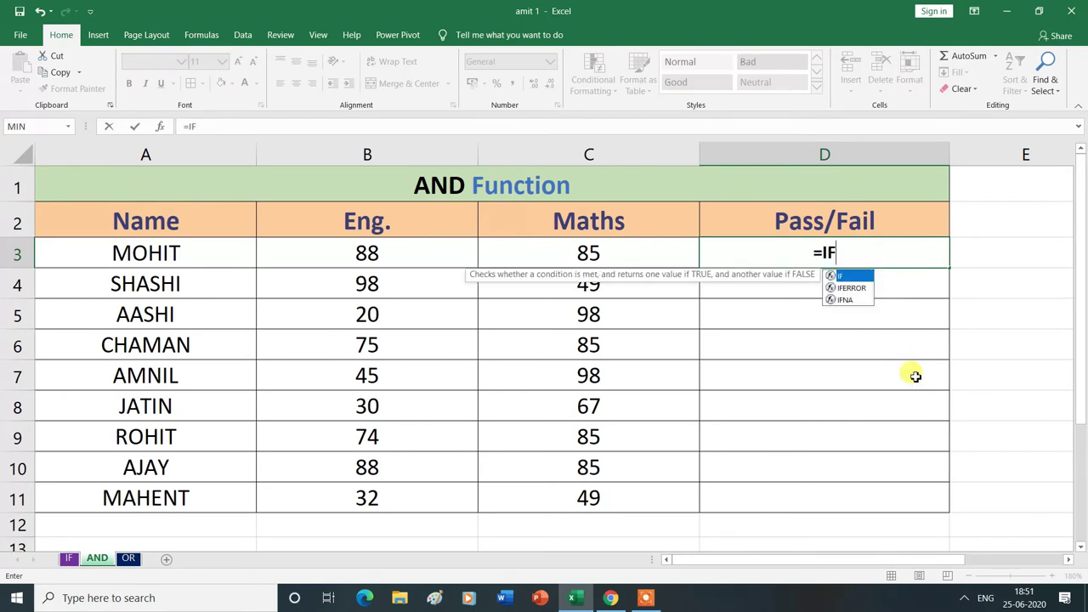
double_click(854, 278)
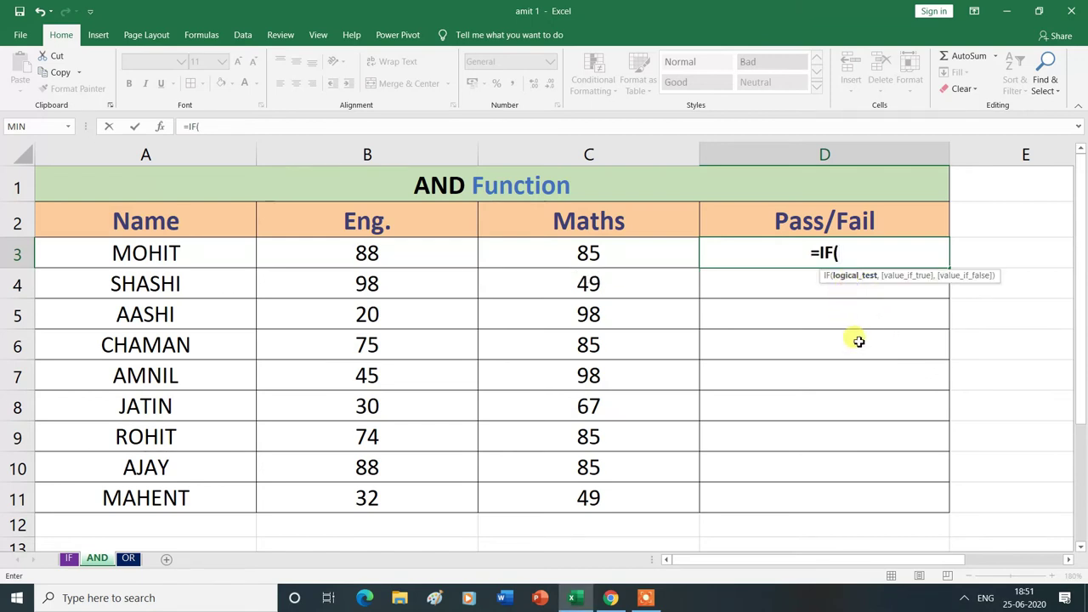
text(AND)
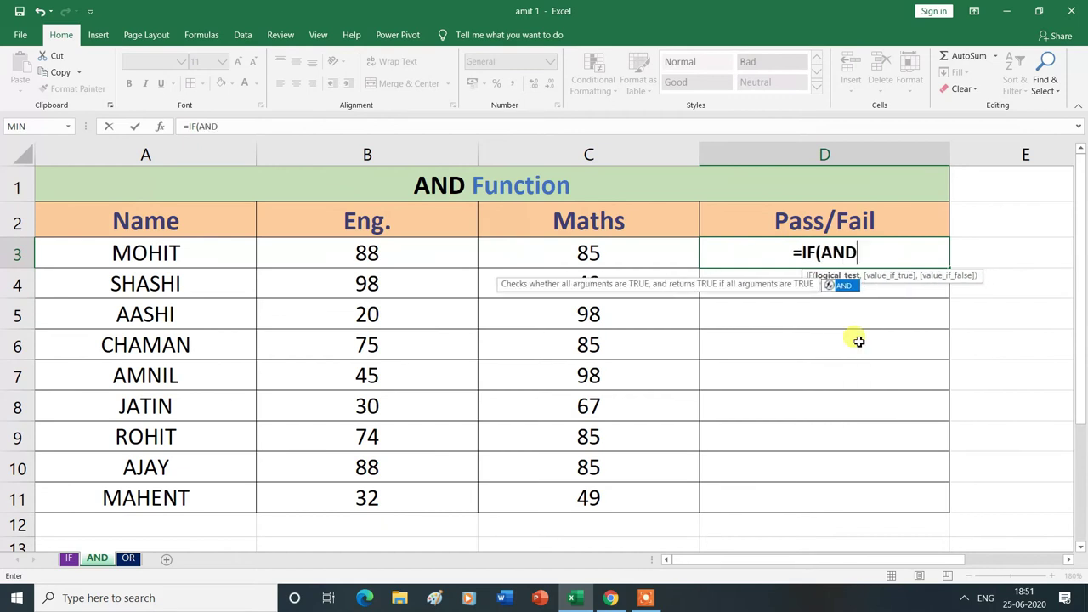
double_click(850, 286)
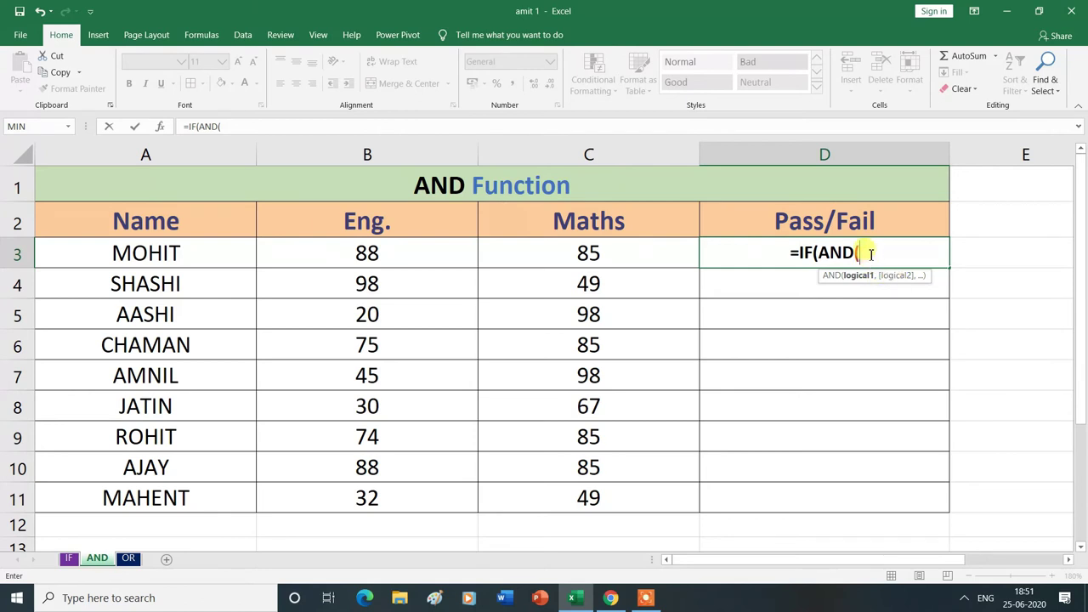
click(370, 253)
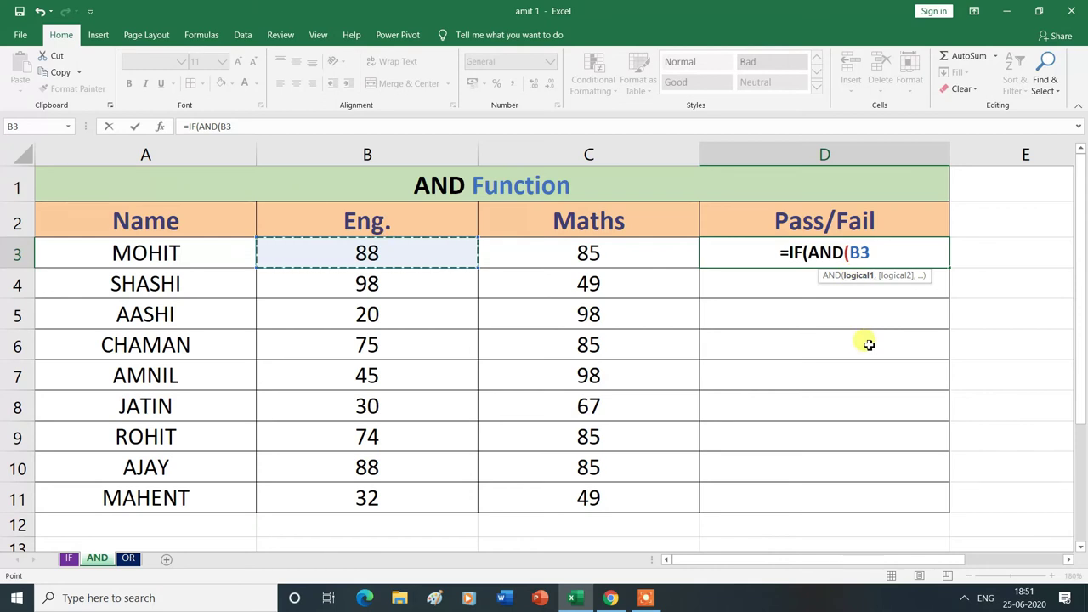
text(>)
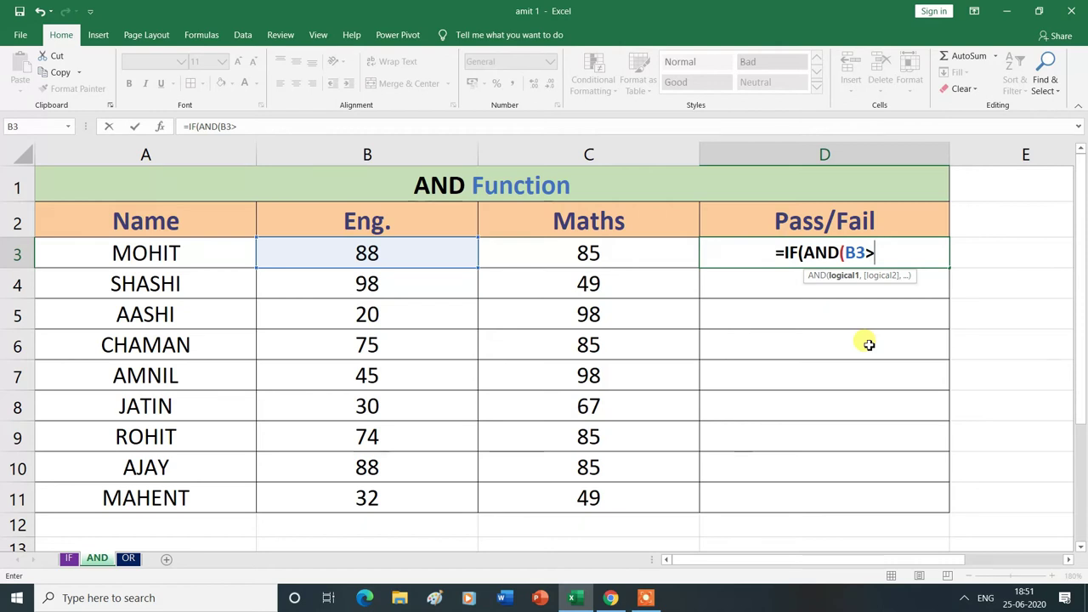
text(35)
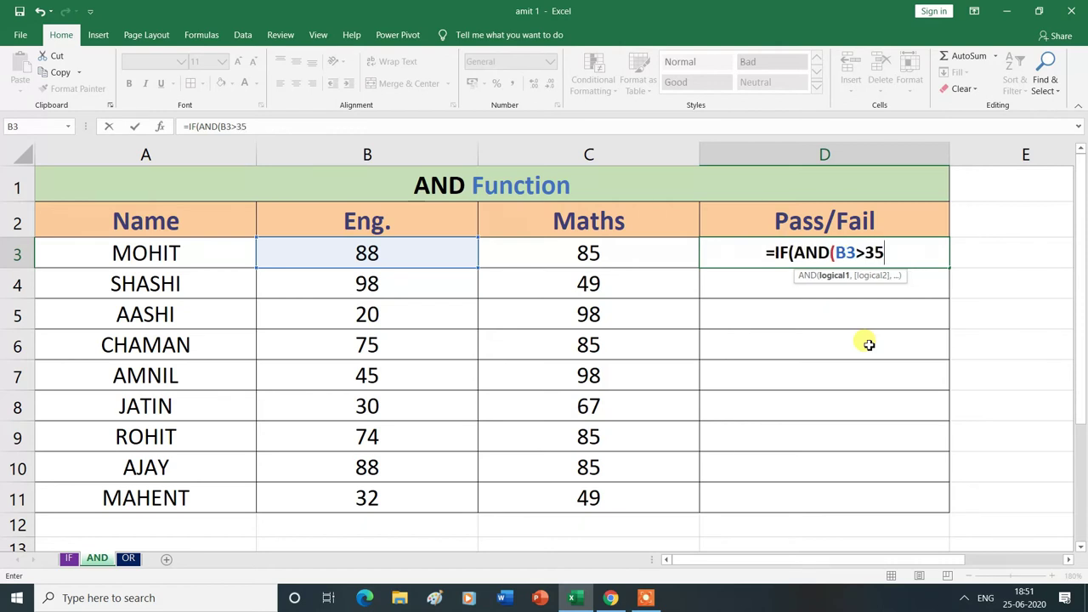
text(,)
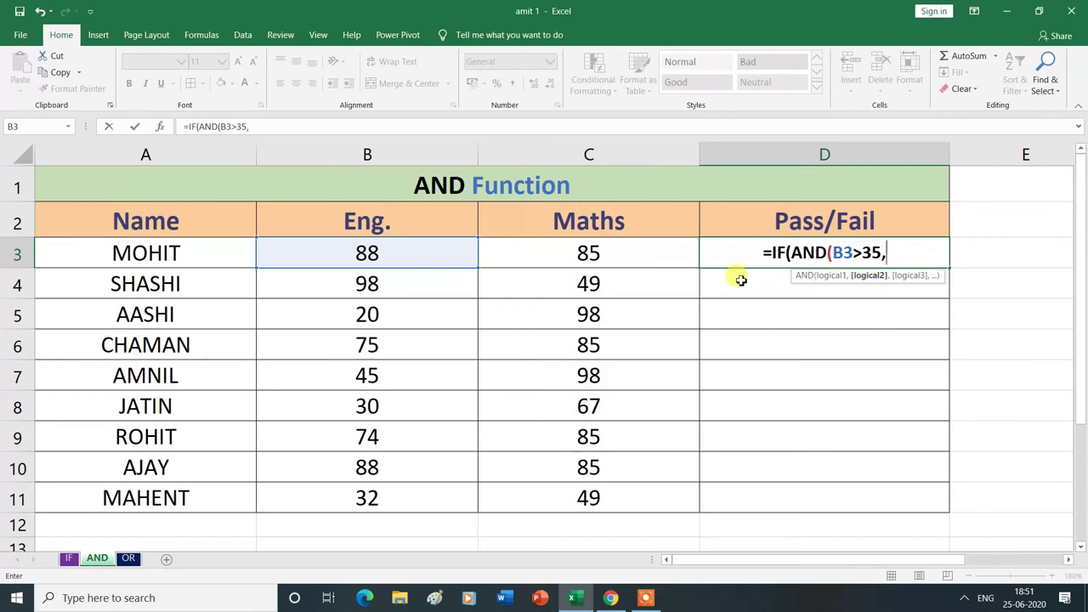
click(586, 252)
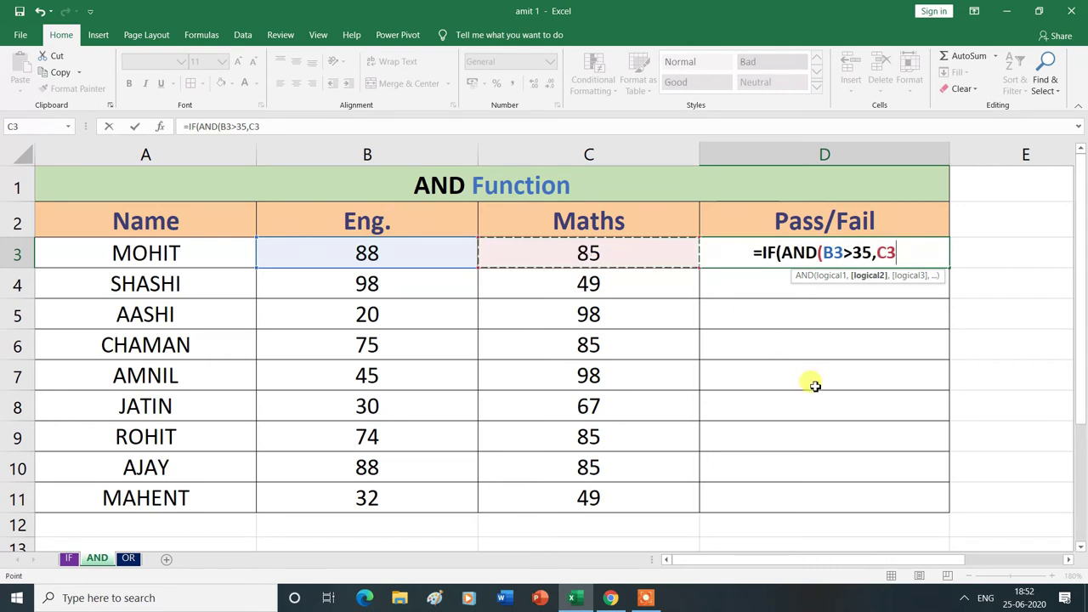
Step: Complete D3 as =IF(AND(B3>35,C3>35),"PASS","FAIL") and commit it, showing PASS
text(>)
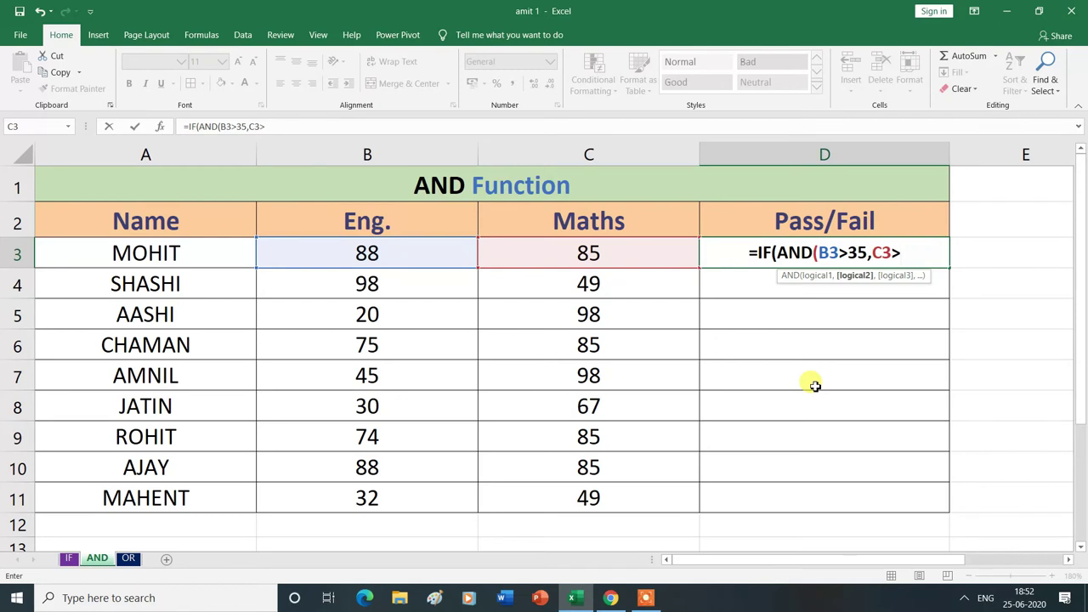
text(35)
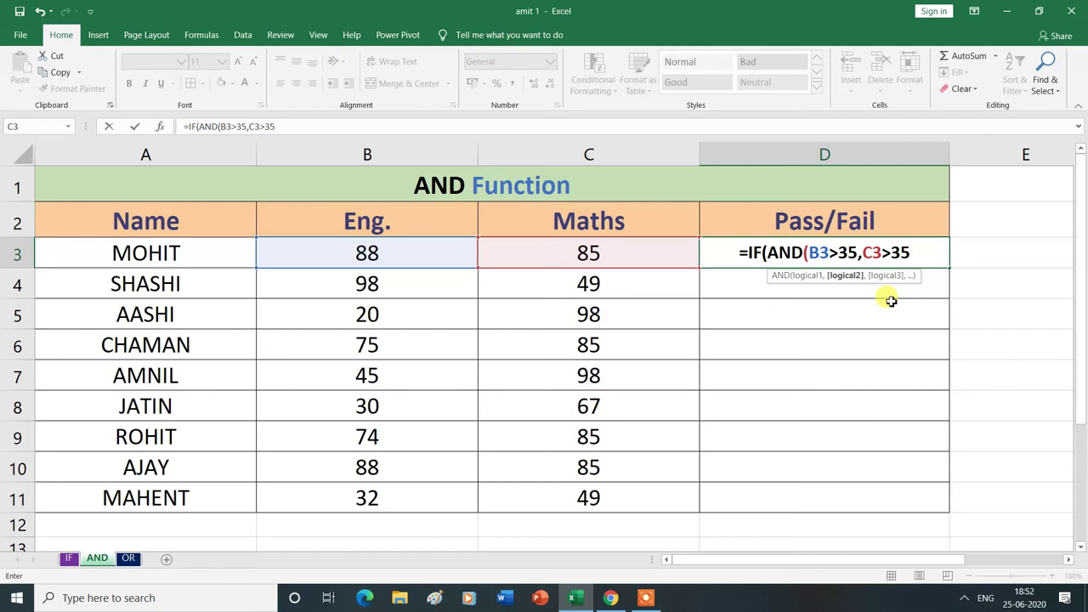
text())
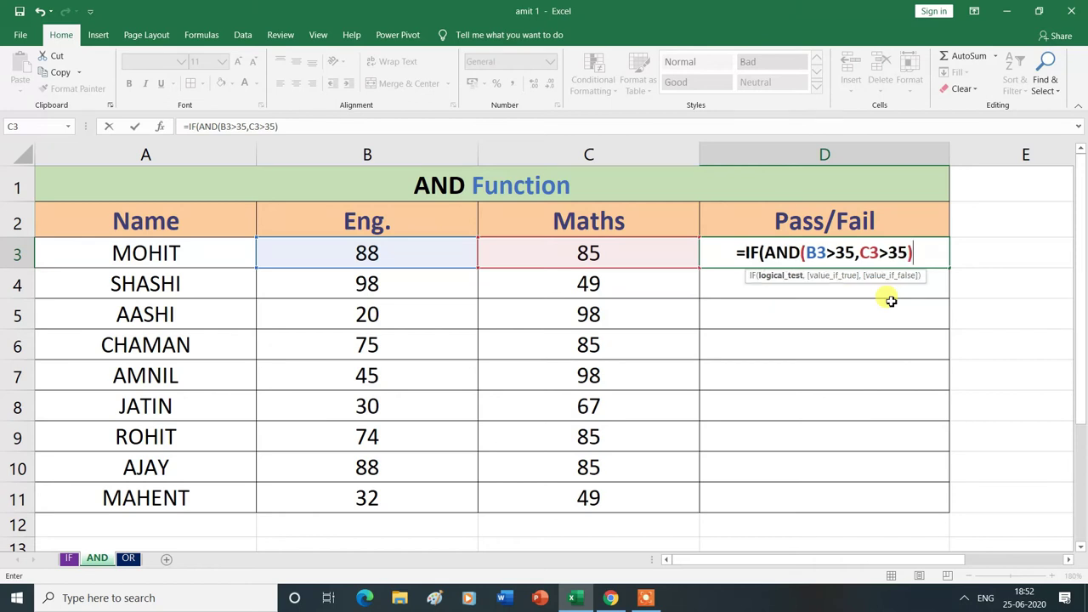
text(,)
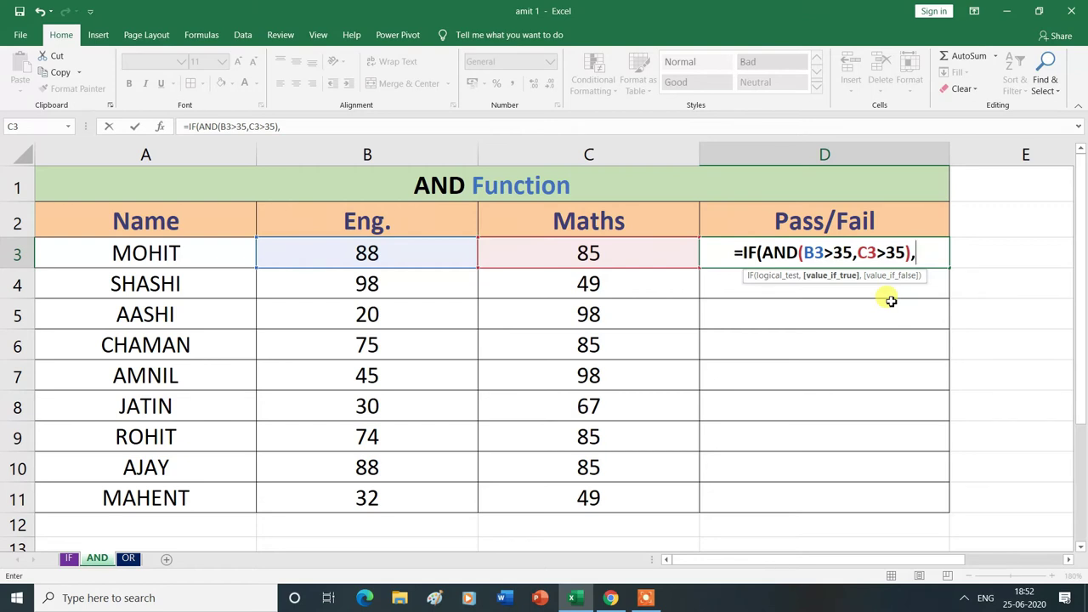
text(")
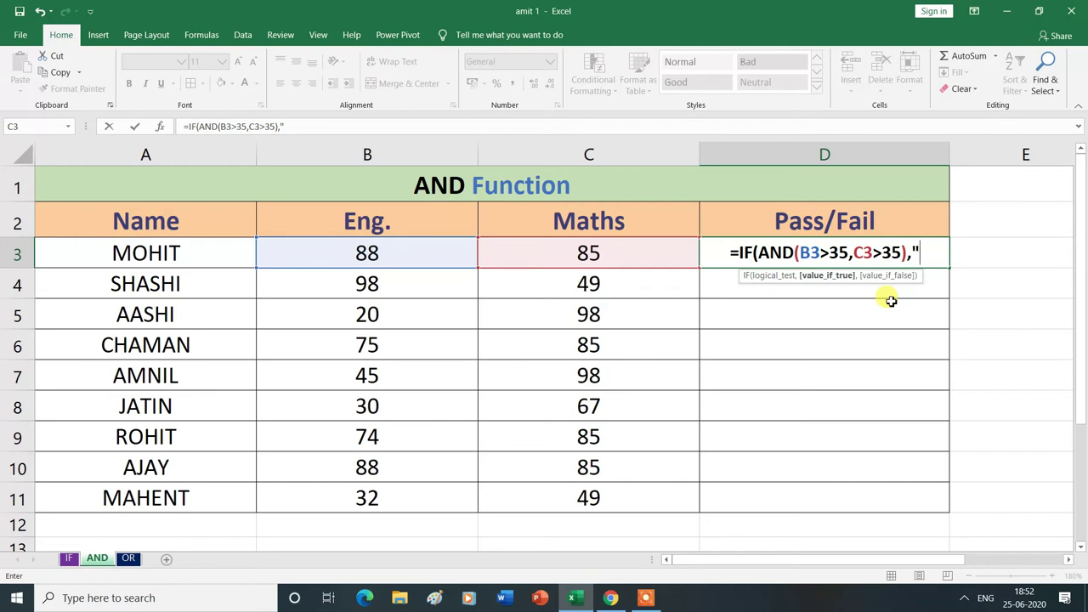
text(PASS)
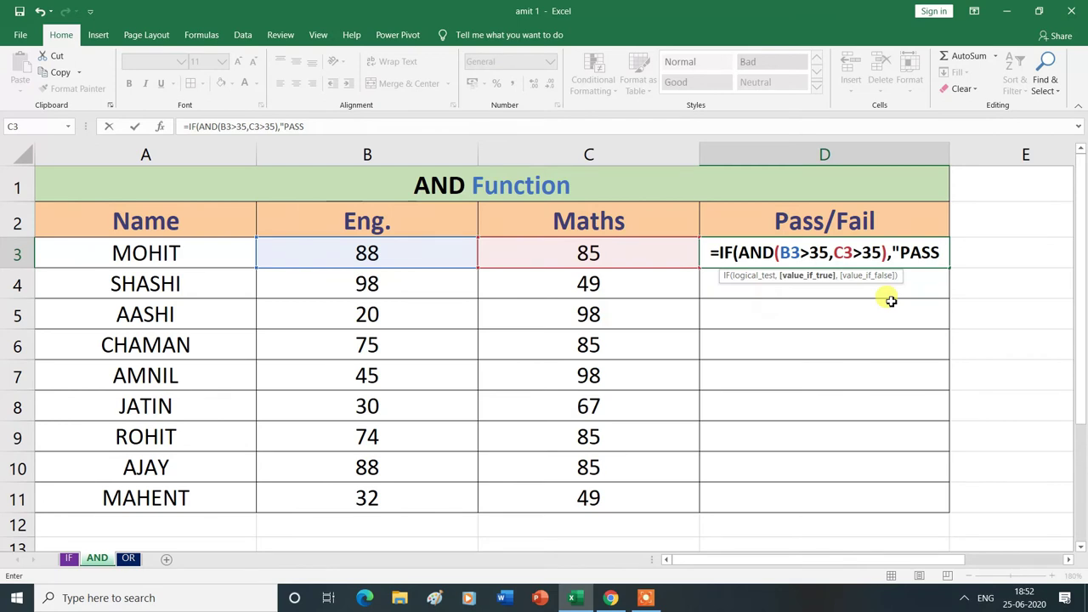
text(",)
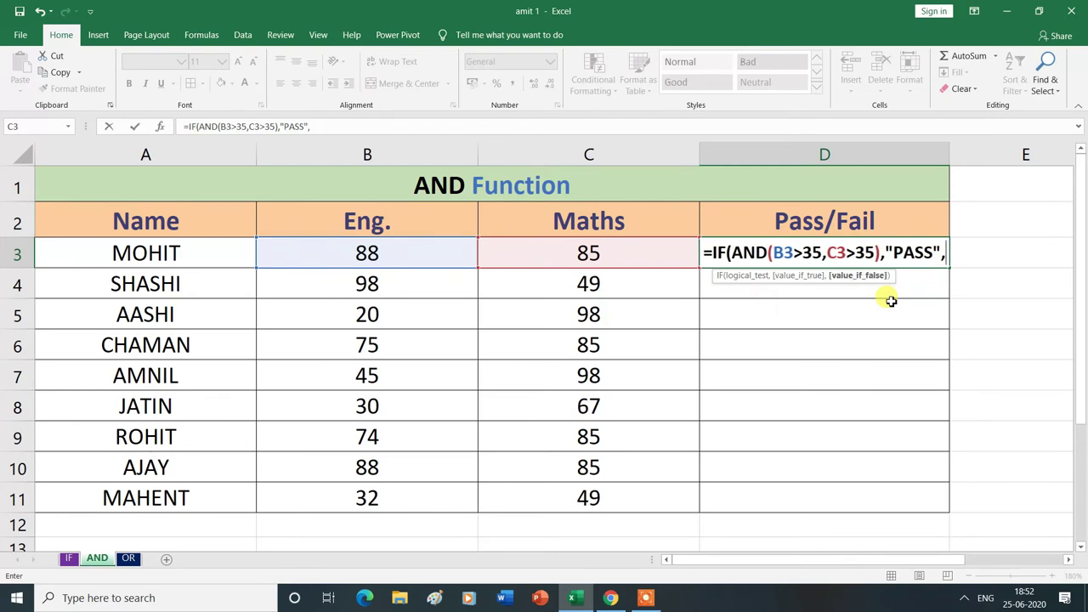
text(")
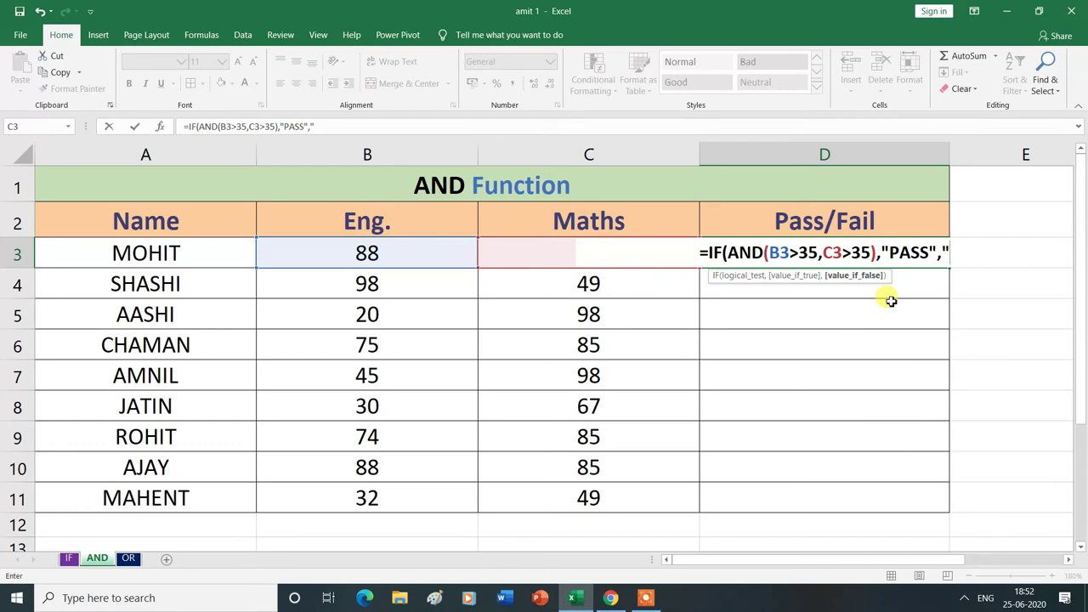
text(FAIL)
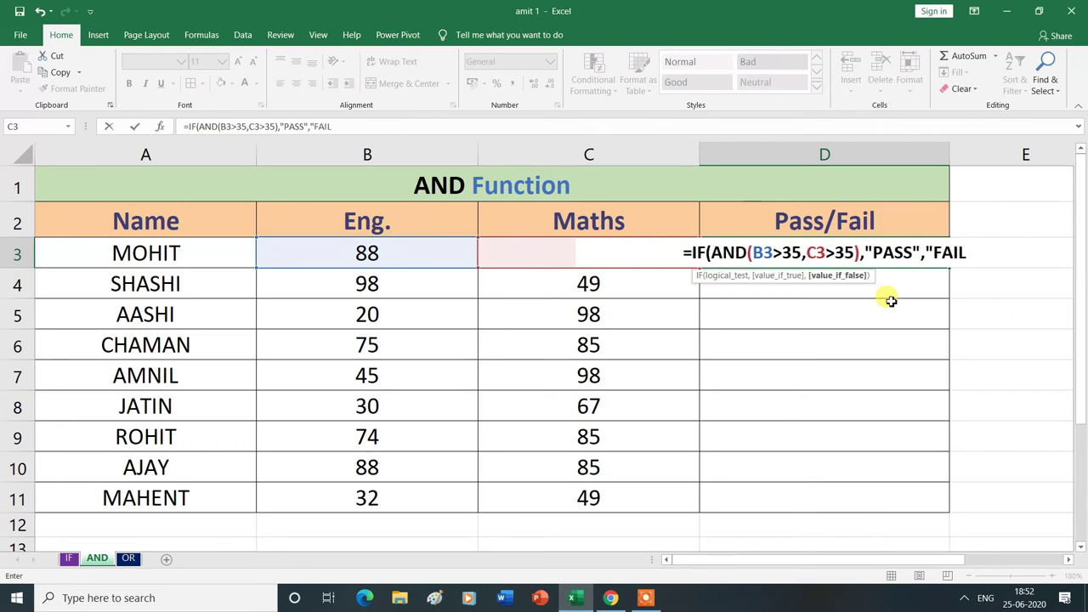
text(")
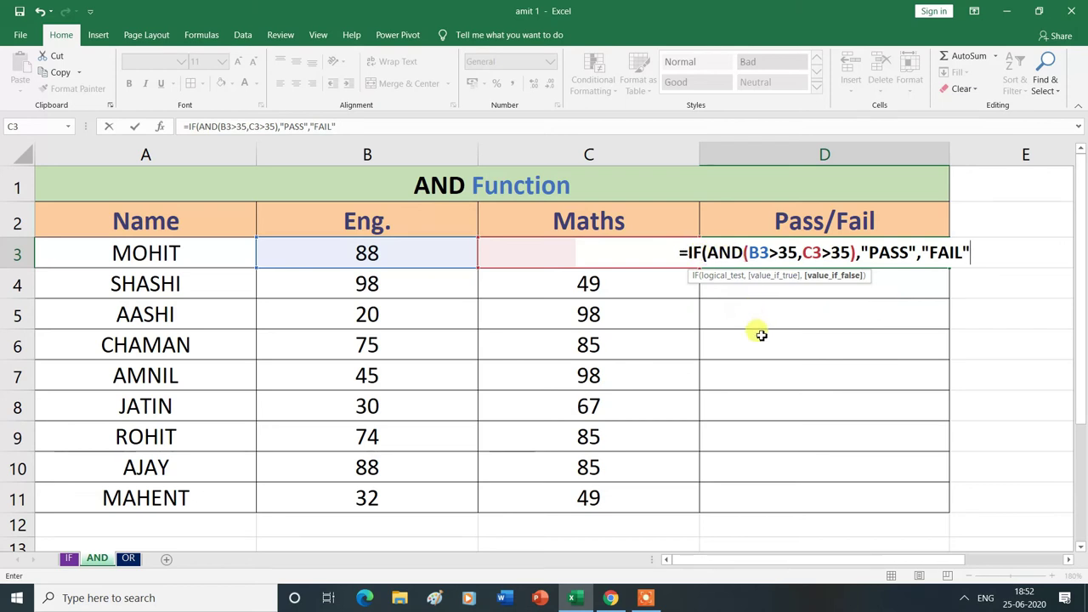
text())
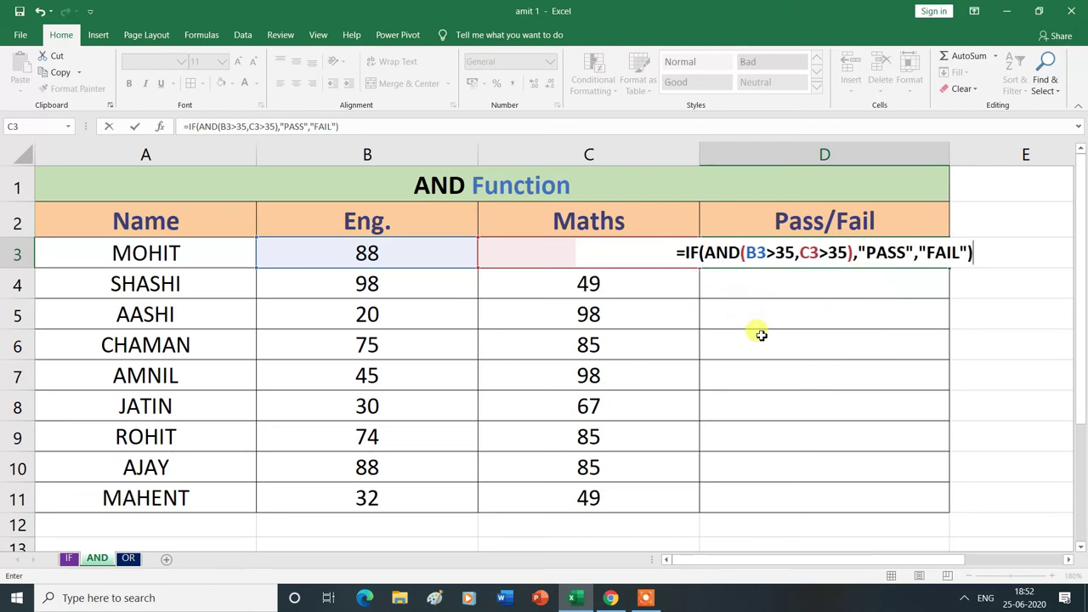
key(Return)
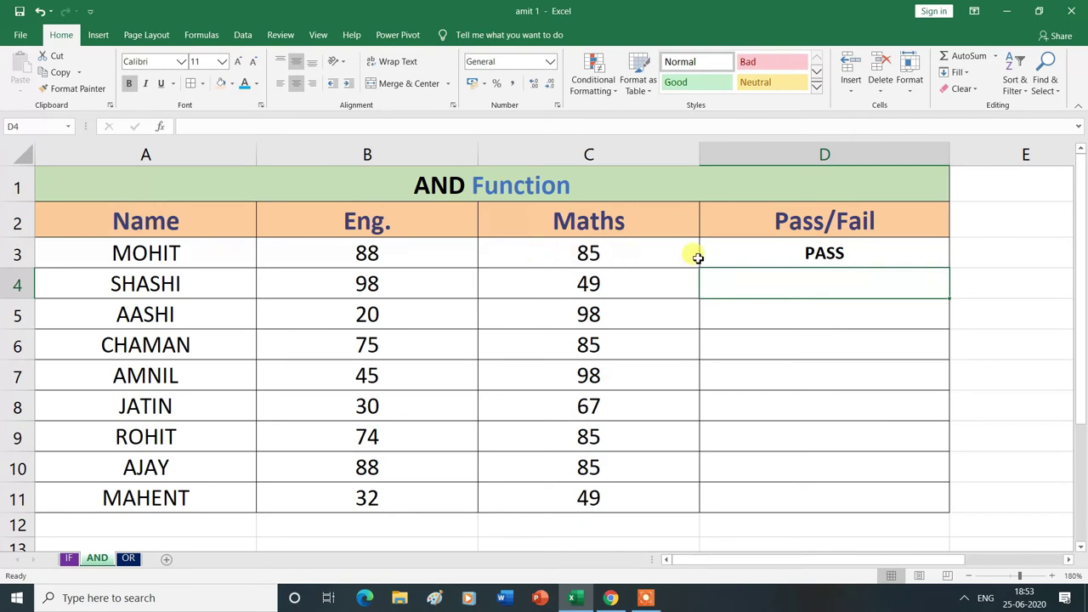
Step: Copy D3's IF-AND formula down through D11 so all nine students get PASS or FAIL
click(884, 253)
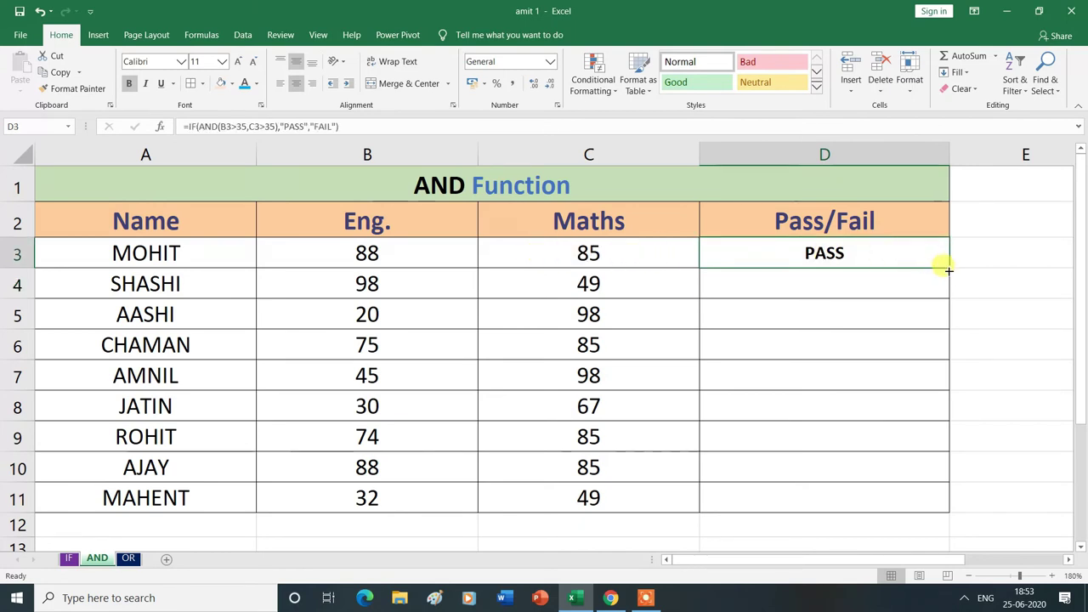
drag(949, 268, 949, 502)
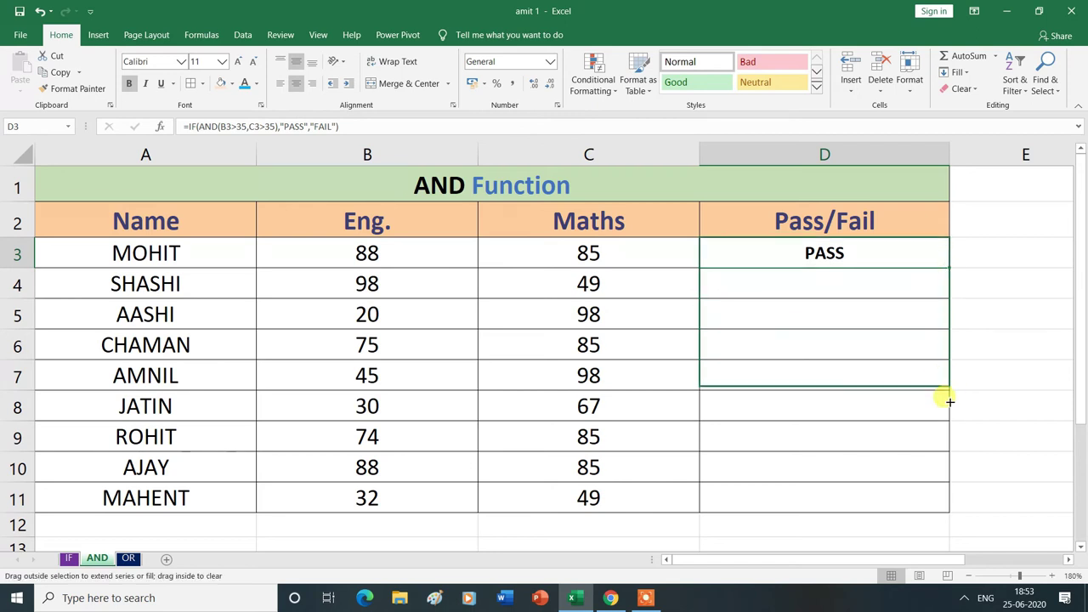
drag(949, 502, 949, 503)
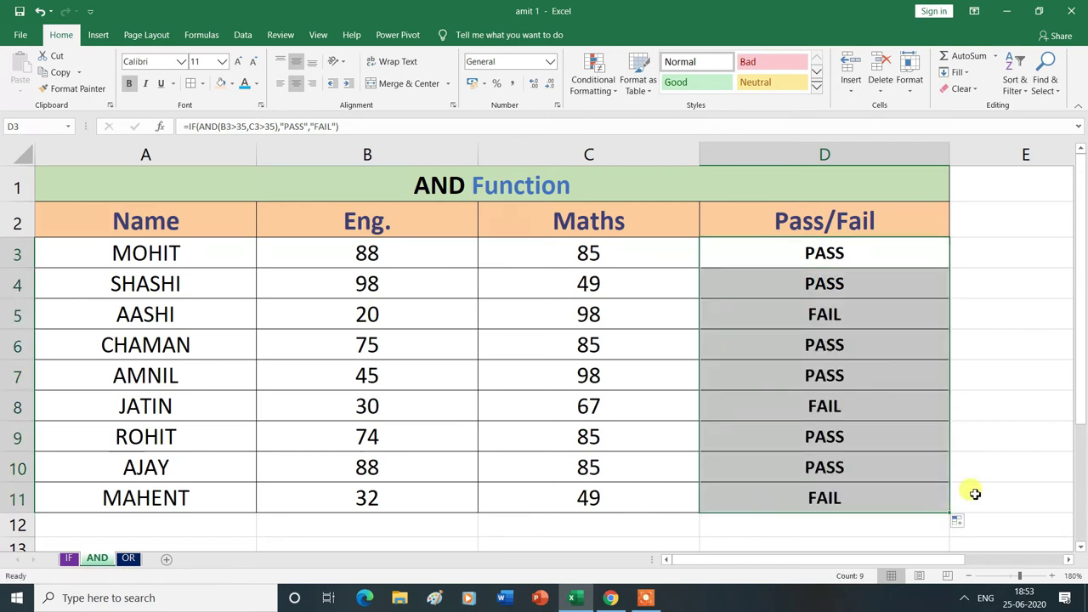
click(1016, 313)
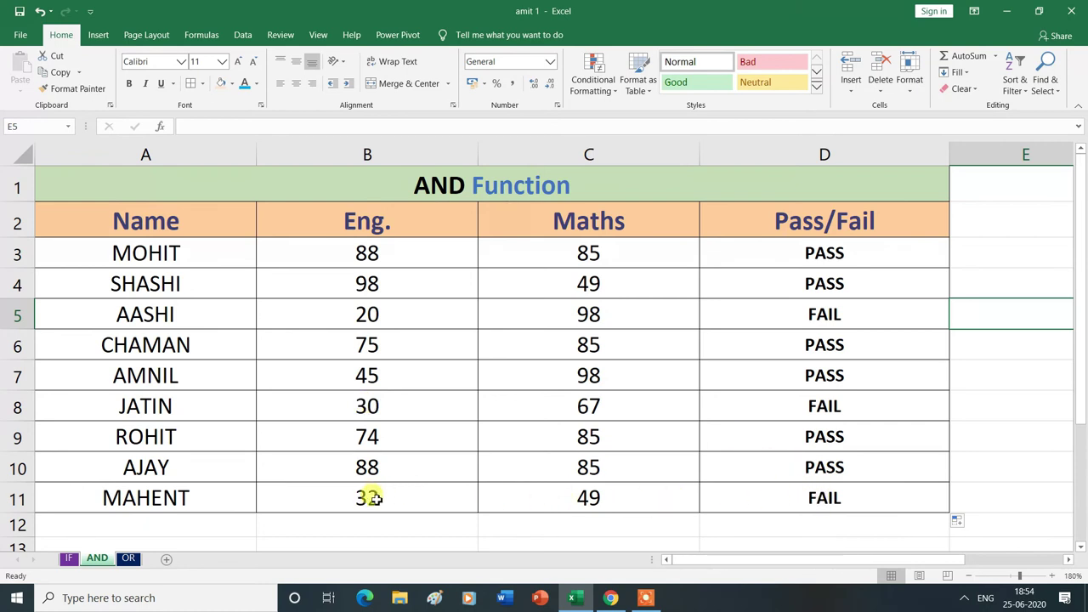
Step: Change the Maths mark in C11 from 49 to 30, then switch to the OR sheet
click(589, 499)
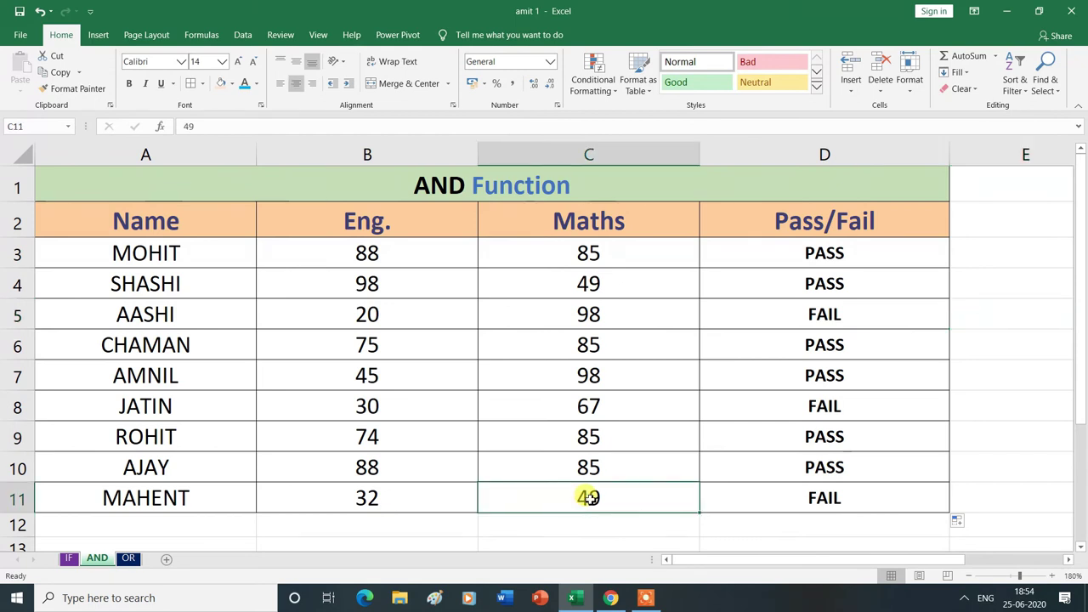
text(30)
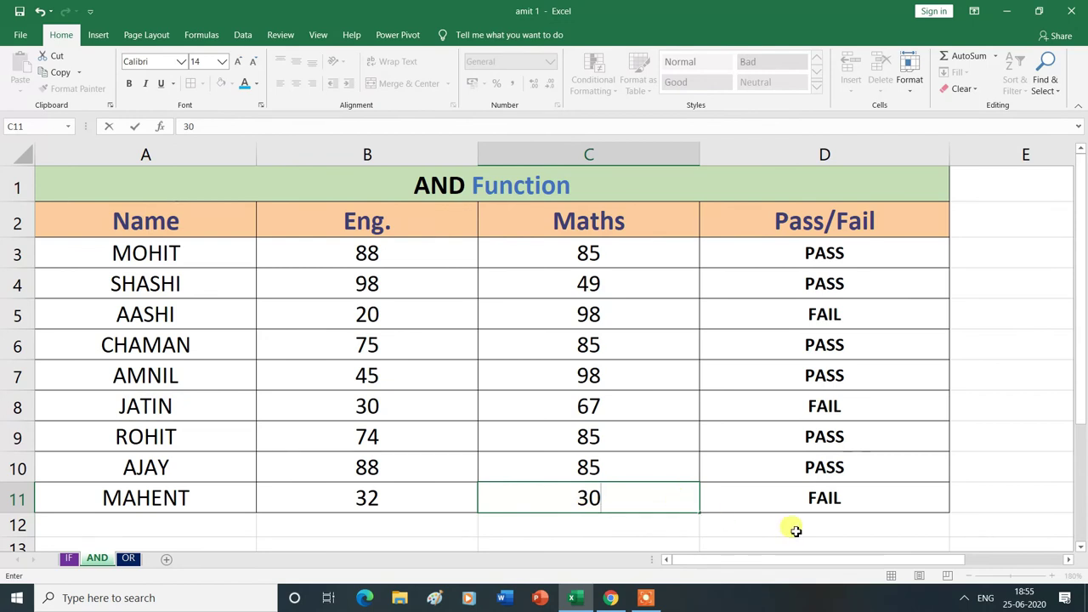
click(791, 526)
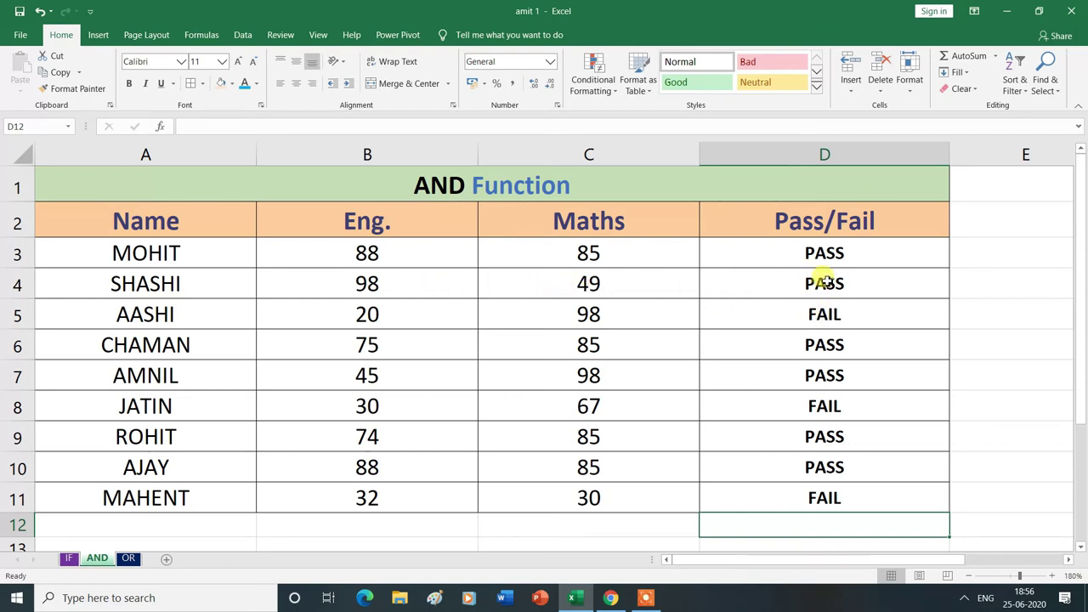
click(128, 558)
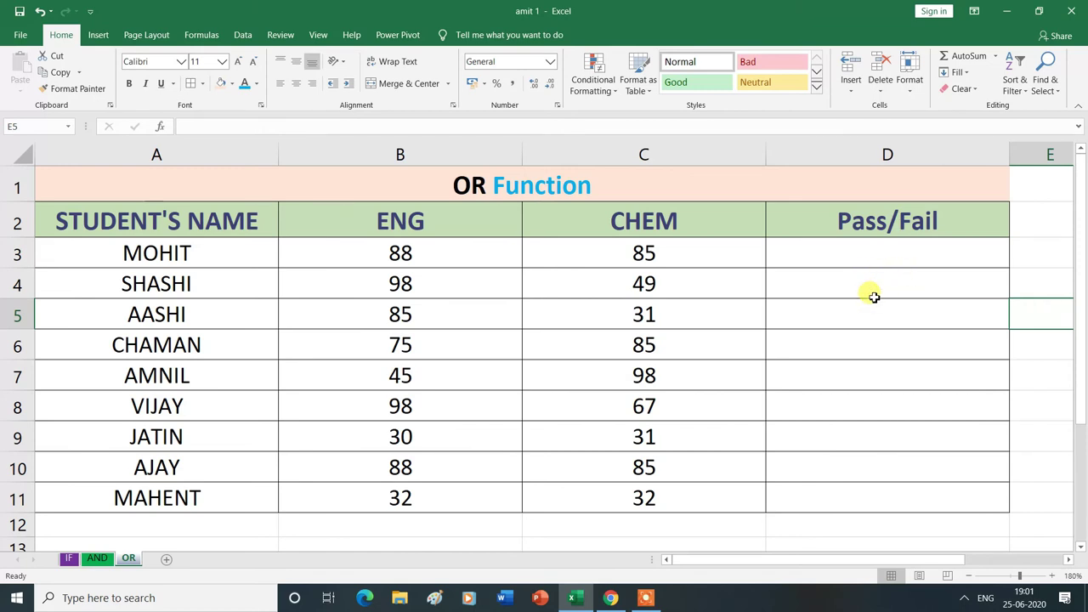
Step: Select D3 under the Pass/Fail header on the OR sheet
click(841, 255)
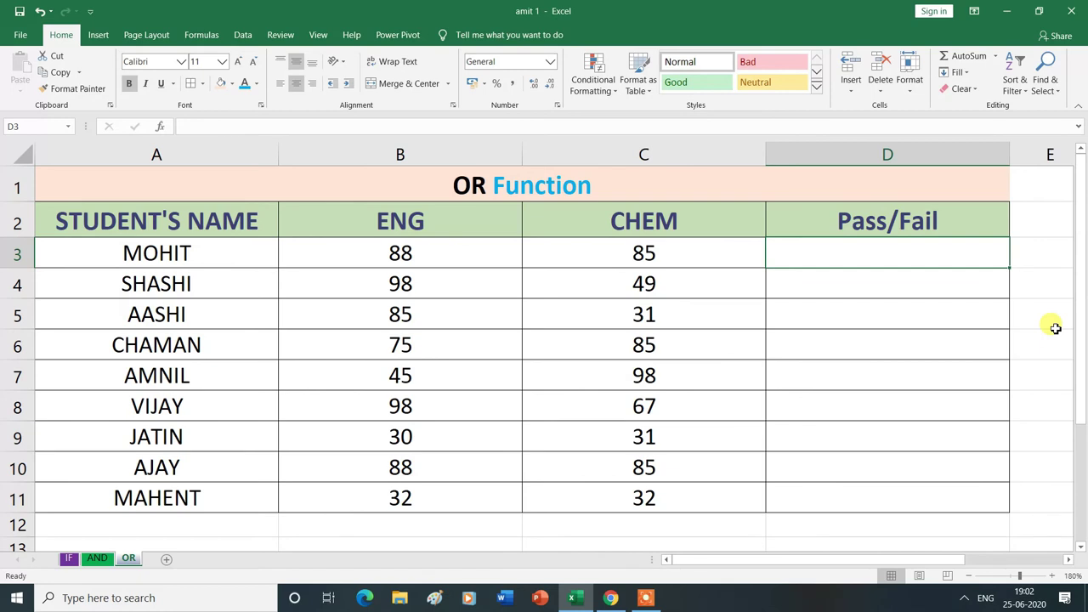
Step: Enter the partial formula =IF(OR(B3>35,C3>35), in D3 using the ENG and CHEM marks
text(=)
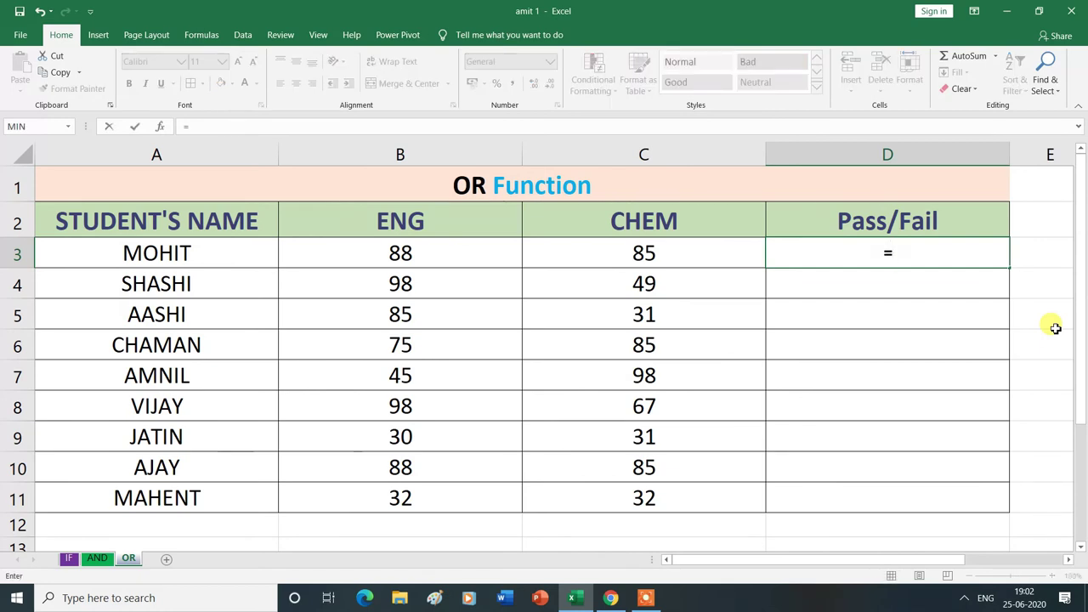
text(IF)
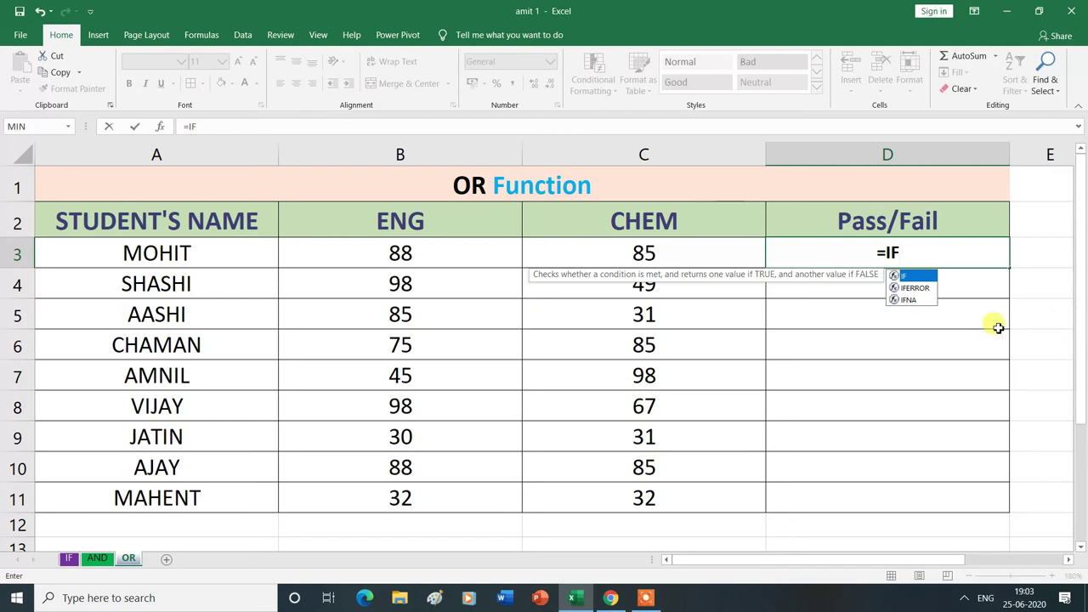
double_click(907, 277)
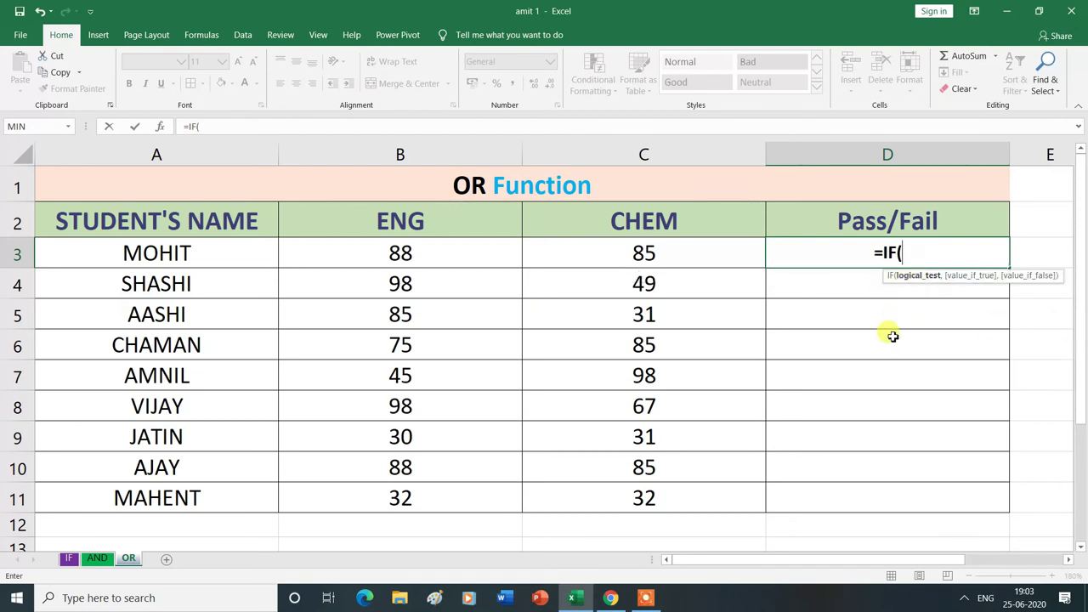
text(OR)
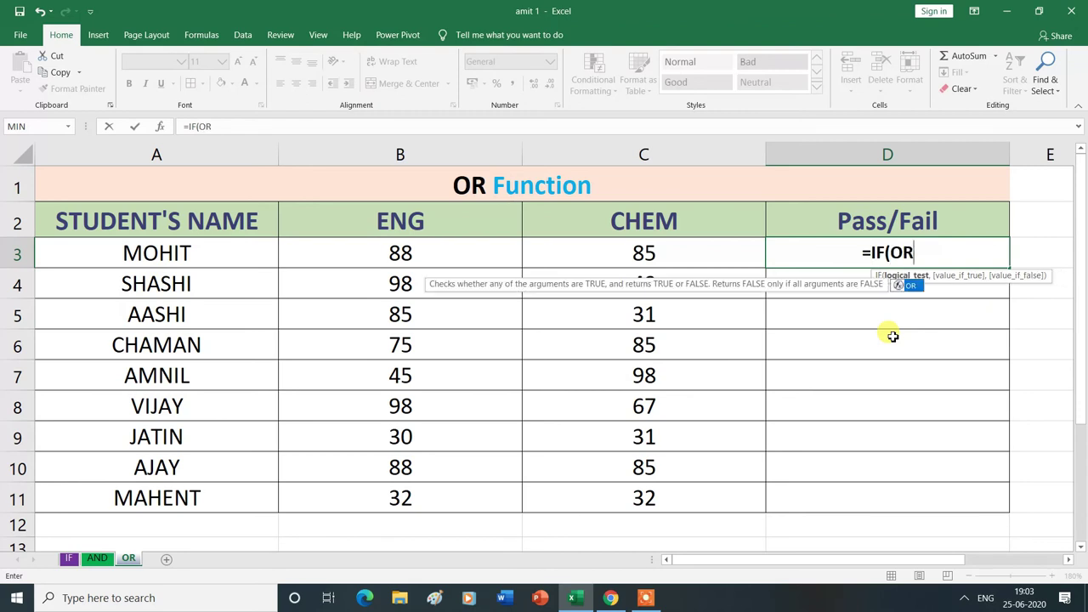
double_click(911, 285)
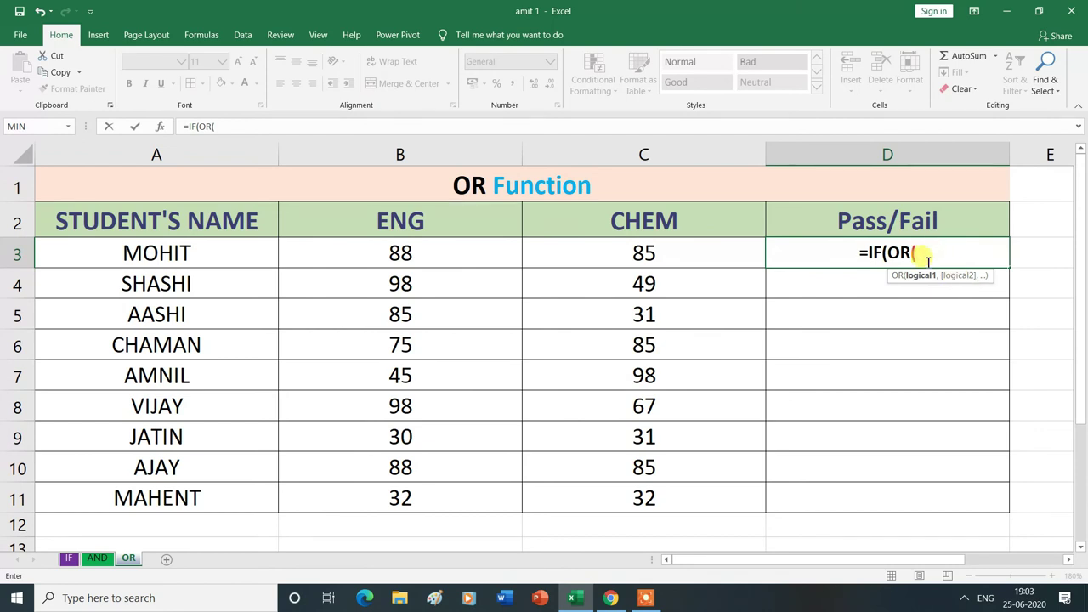
click(407, 255)
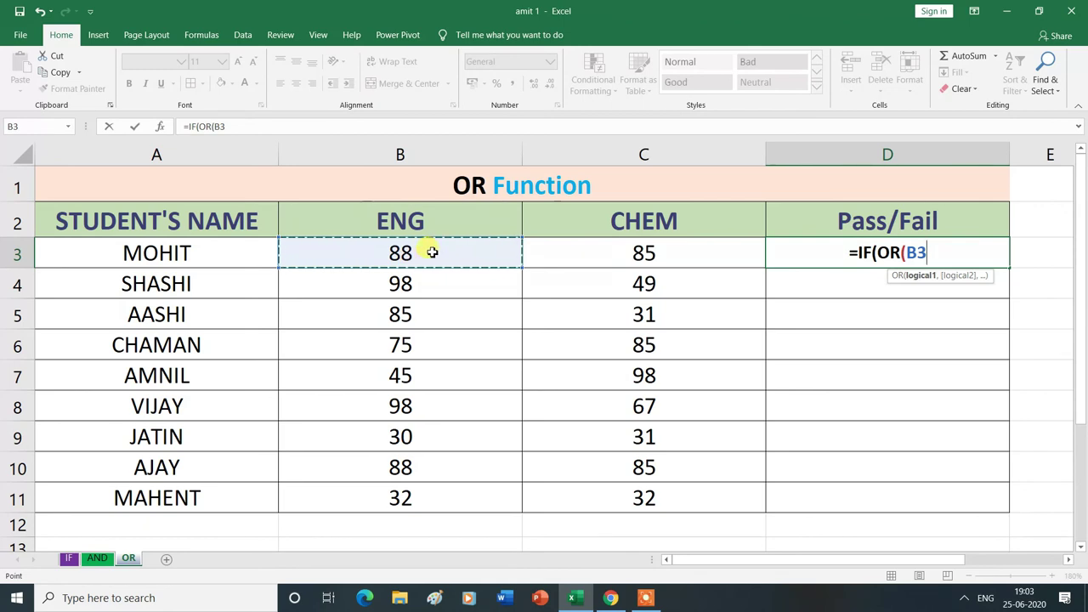
text(>35)
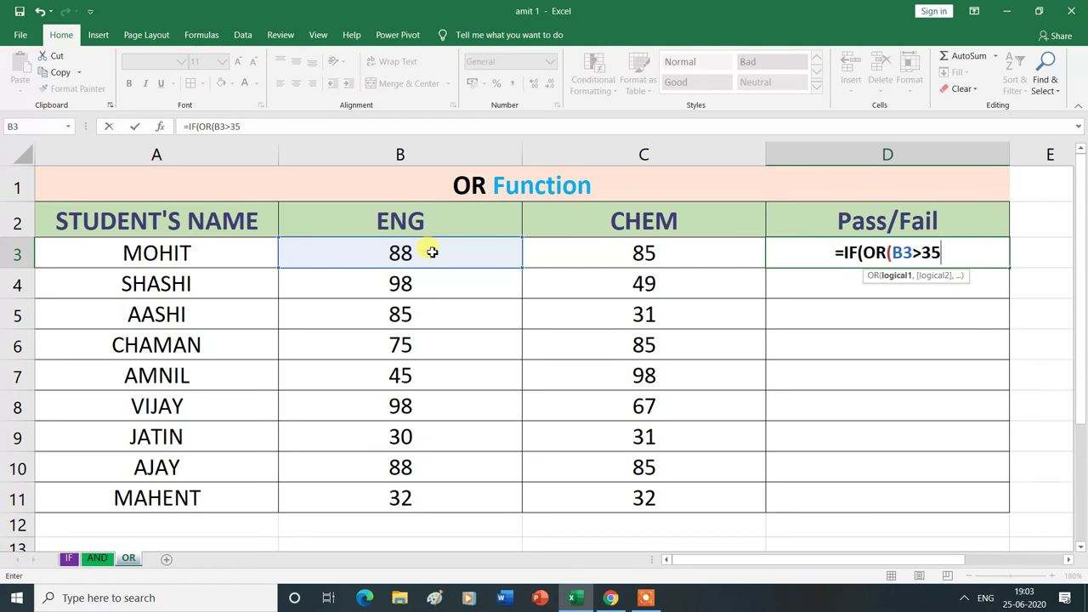
text(,)
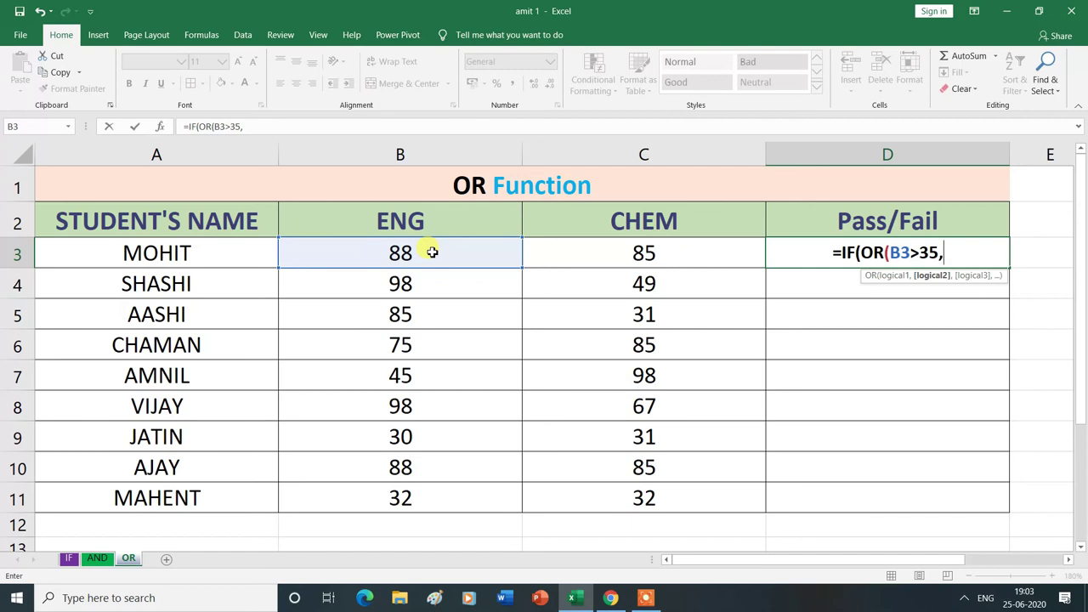
click(658, 253)
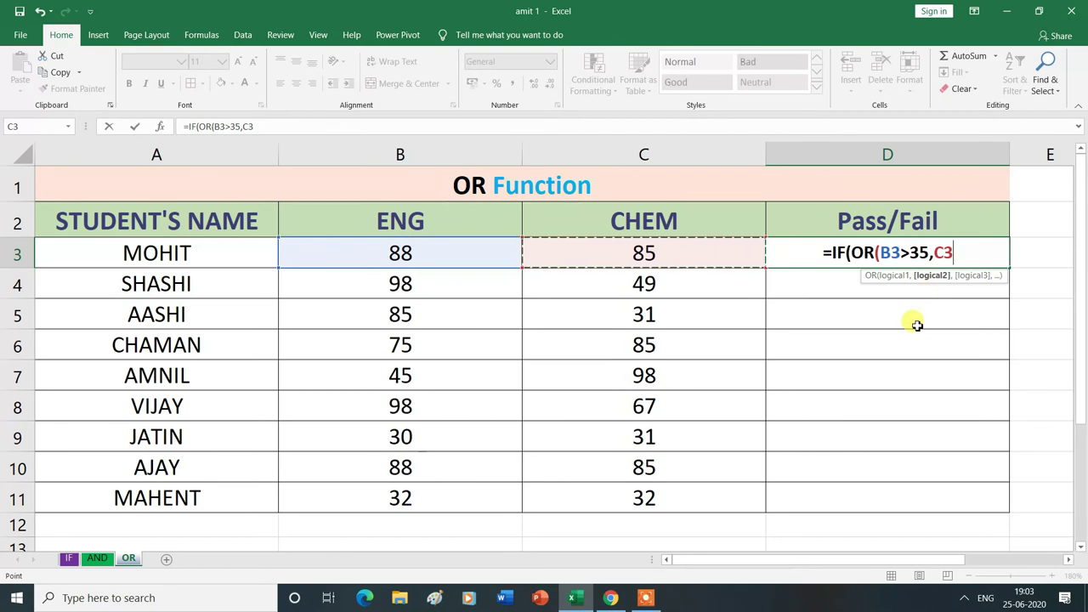
text(>)
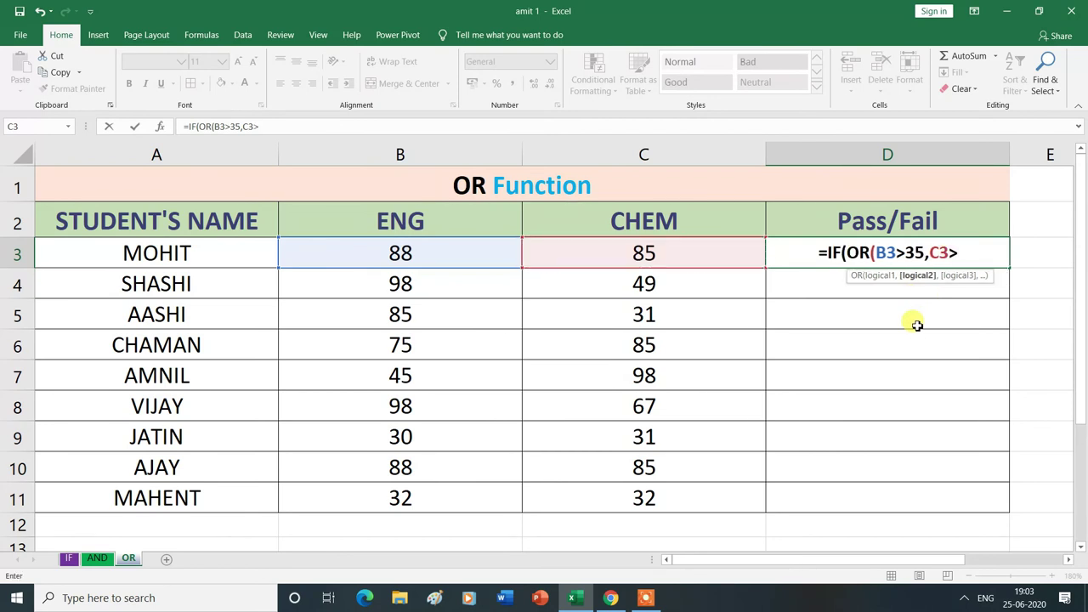
text(35)
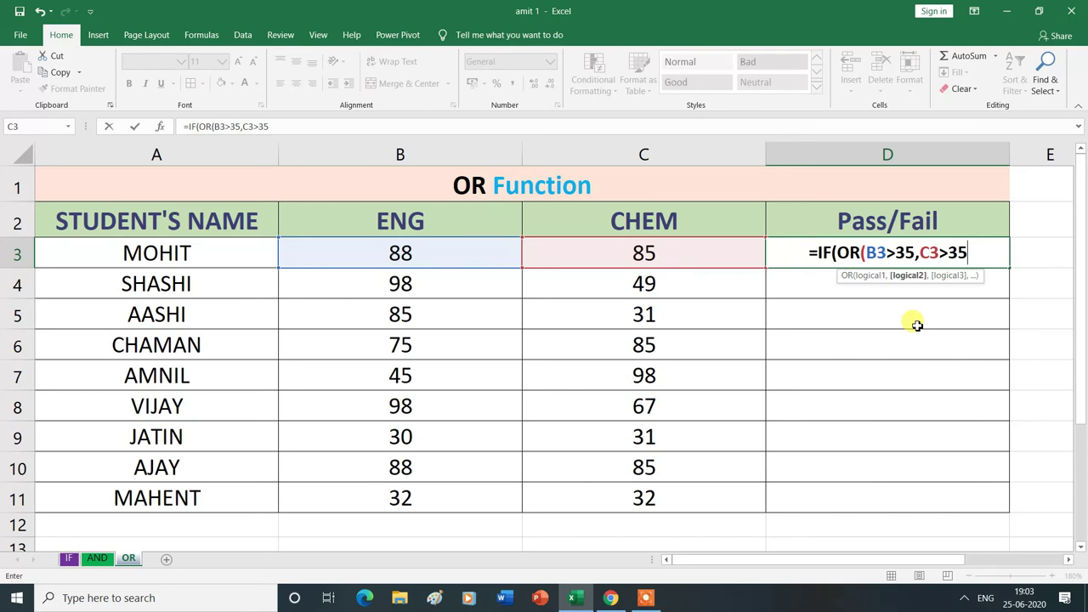
text())
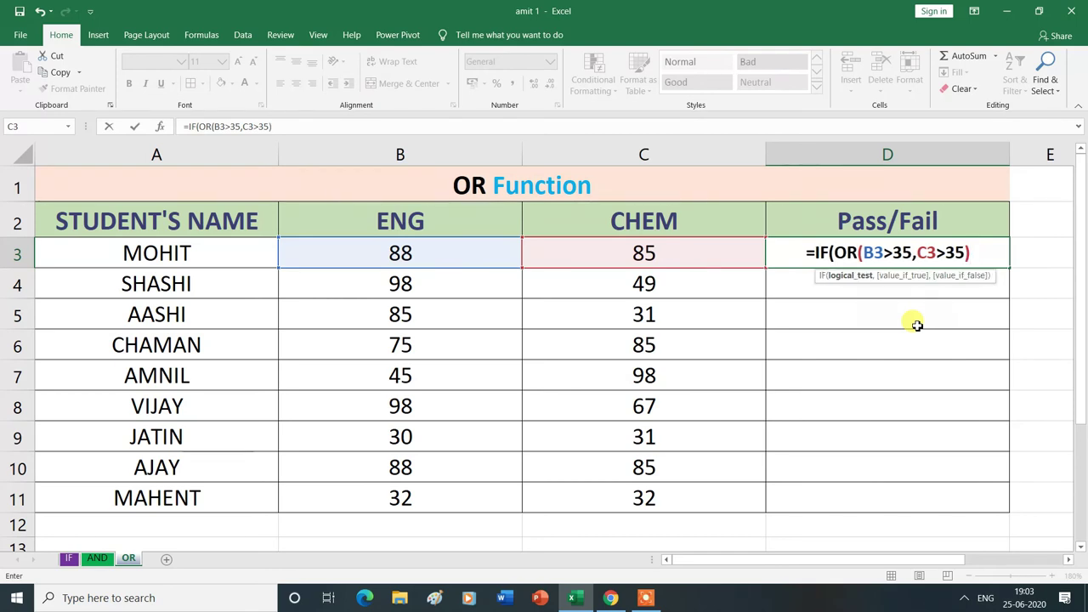
text(,)
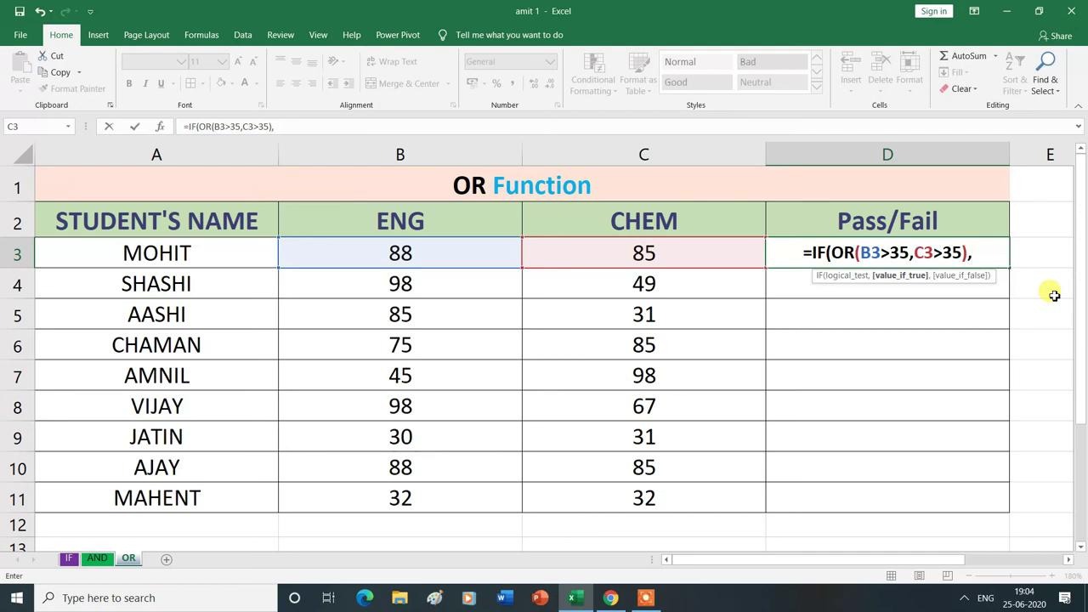
Step: Finish D3 as =IF(OR(B3>35,C3>35),"PASS","FAIL") and commit it, showing PASS
text(")
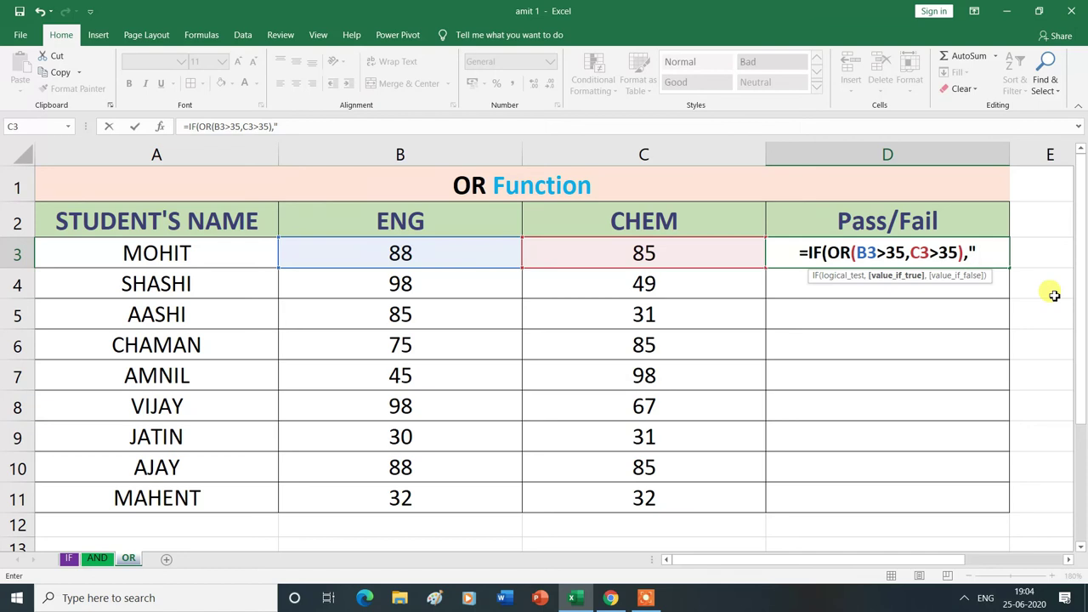
text(PASS)
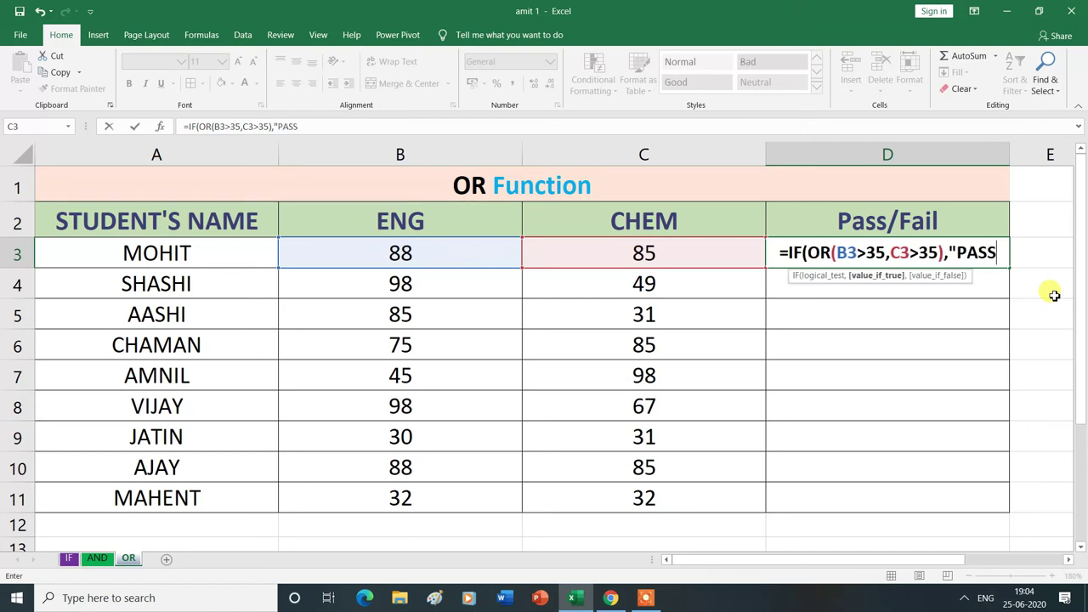
text(")
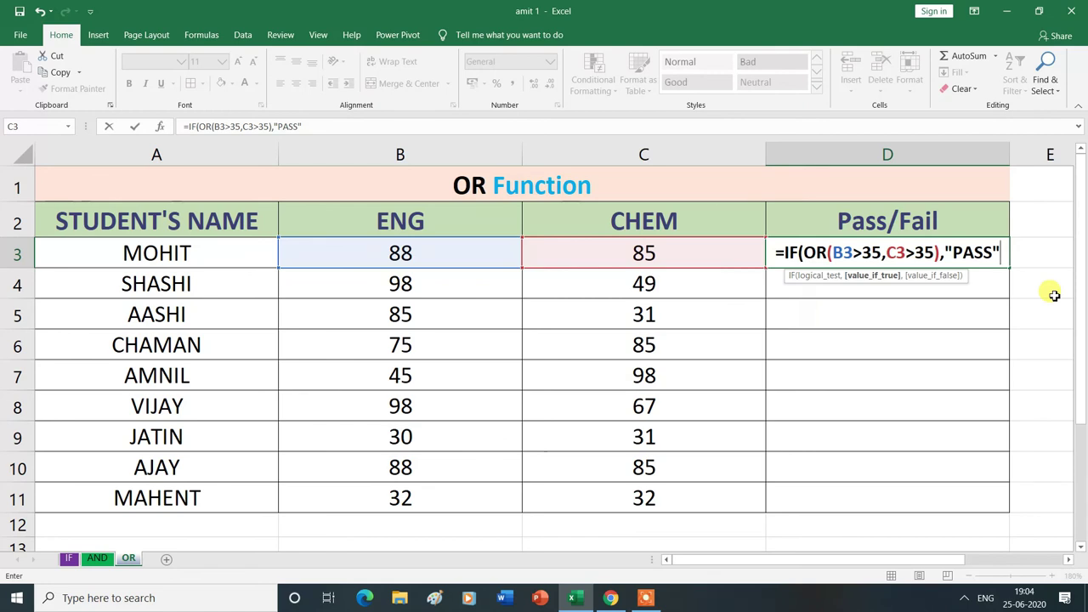
text(,)
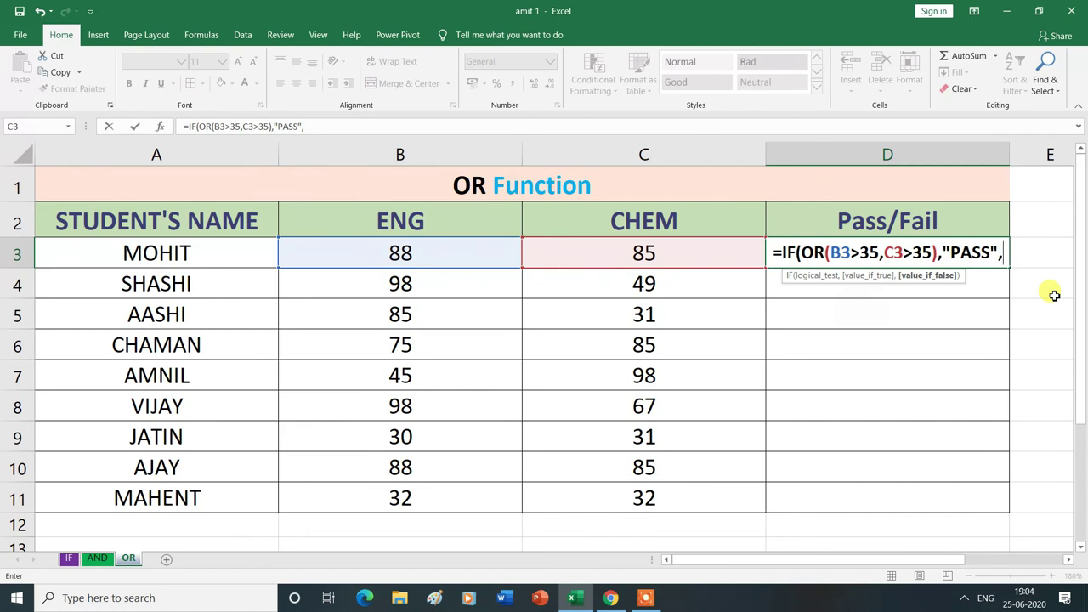
text(")
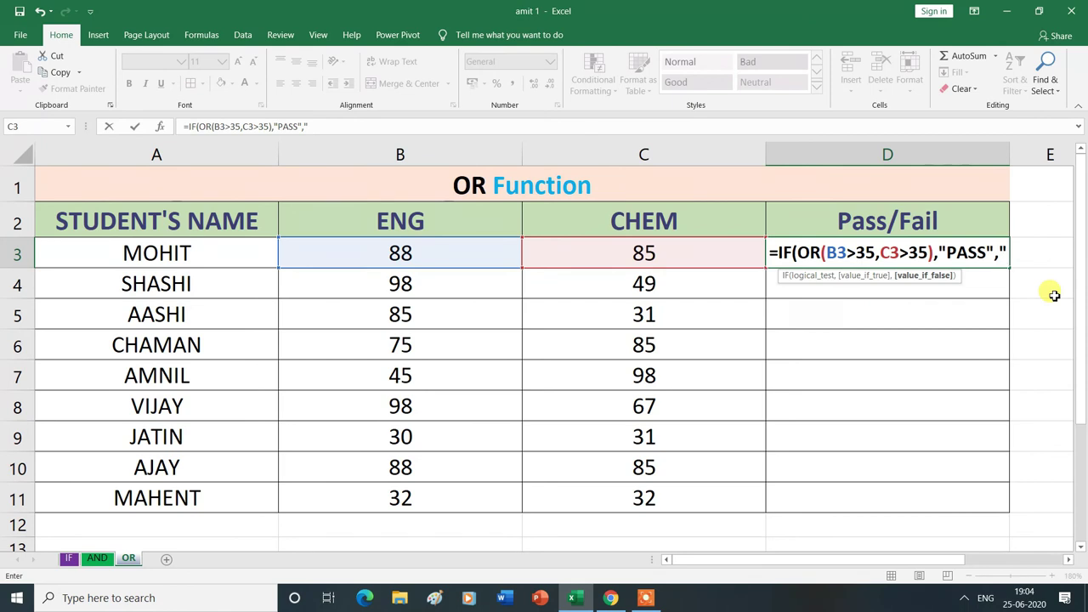
text(FAIL)
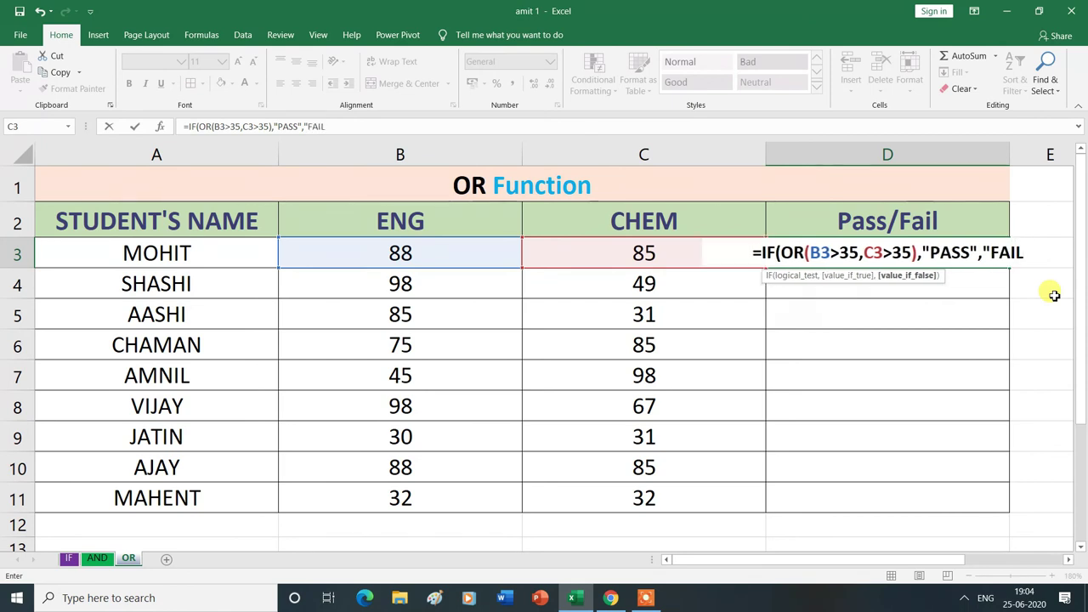
text(")
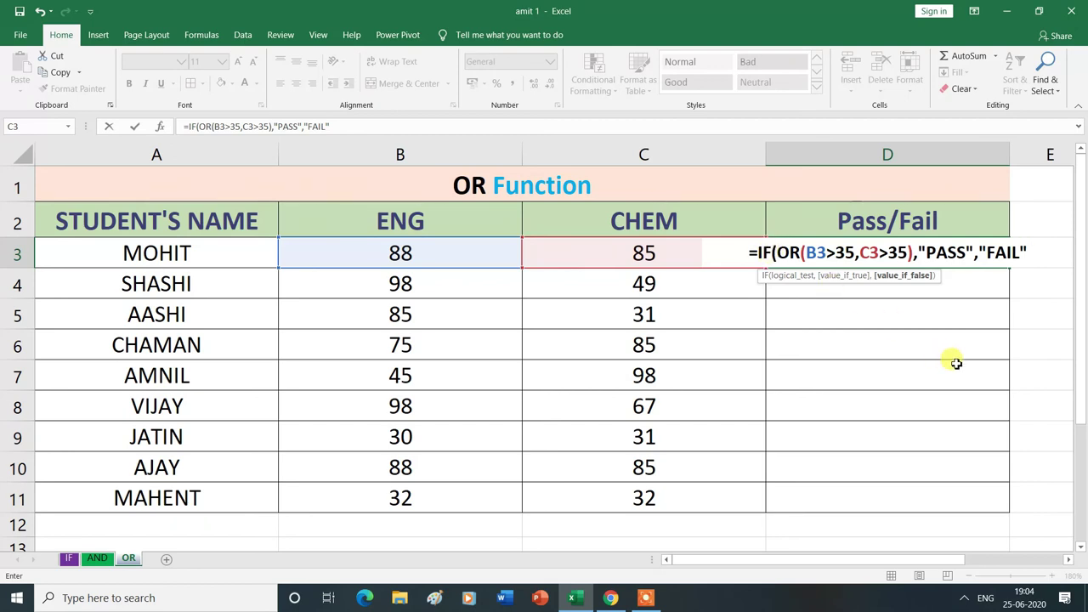
text())
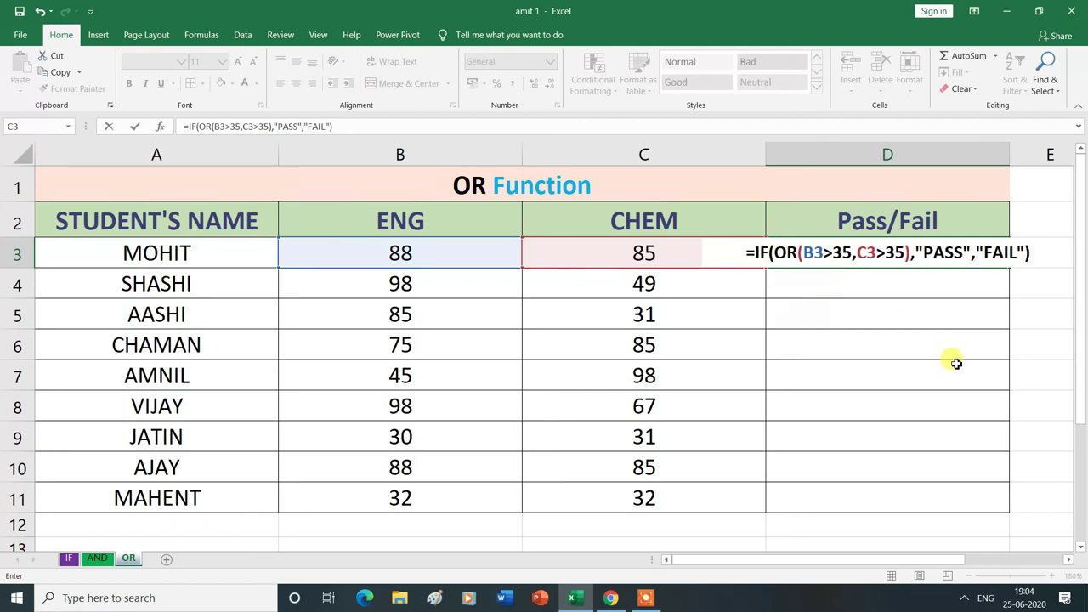
key(Return)
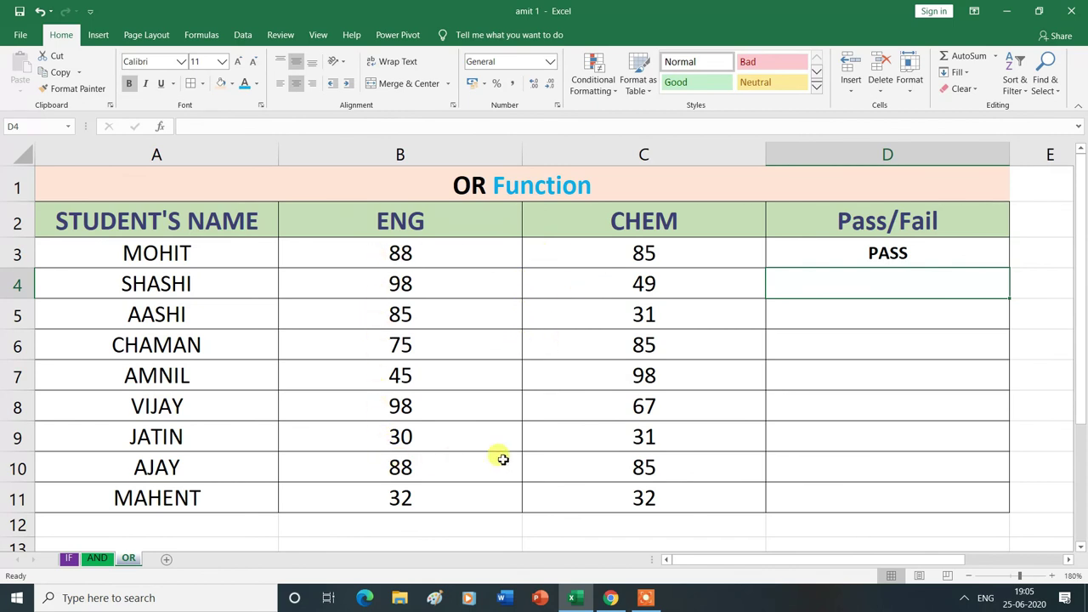
Step: Fill D3's IF-OR formula down to D11, giving seven PASS and two FAIL results
click(951, 251)
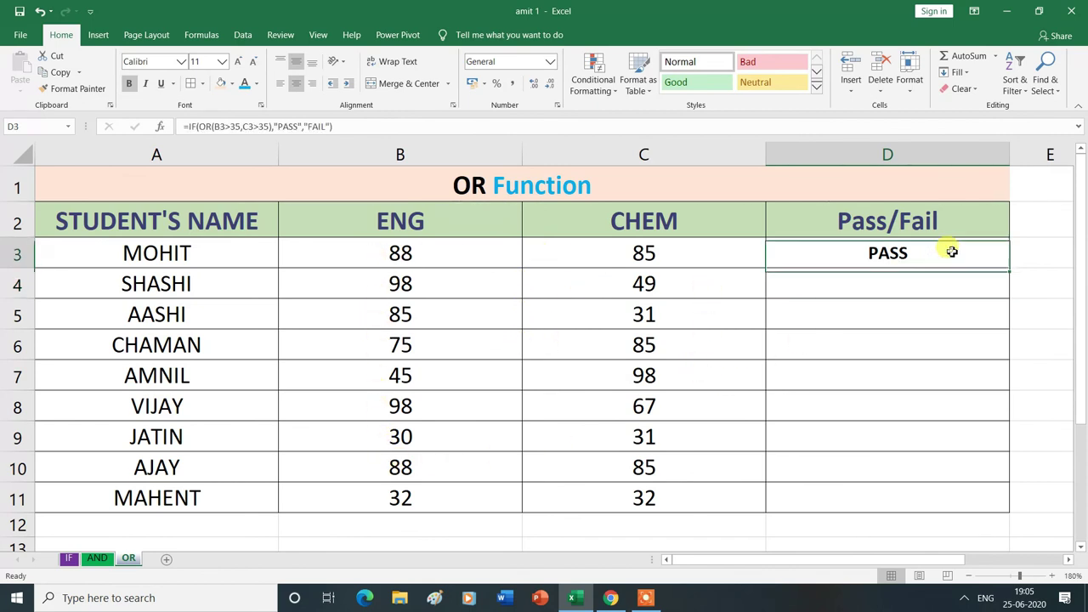
drag(1009, 268, 1005, 507)
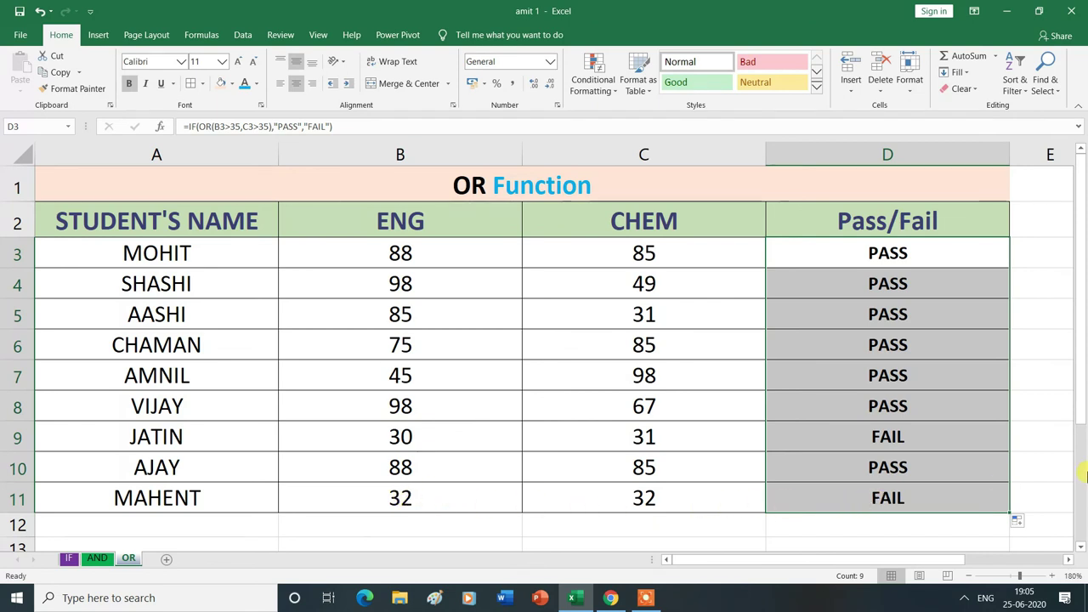
click(1045, 406)
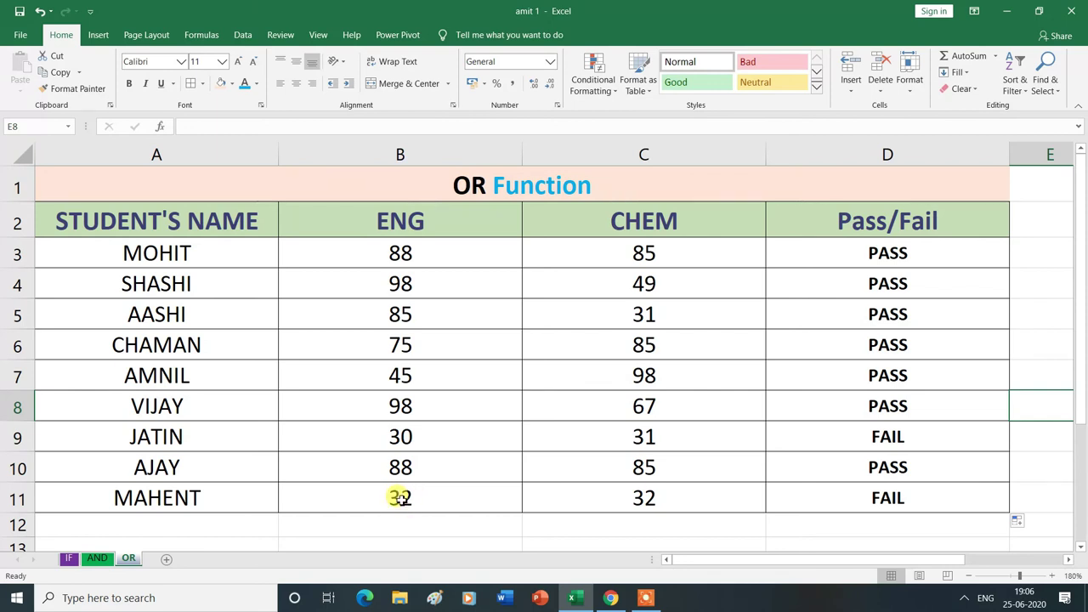
Step: Change the last student's ENG mark in B11 from 32 to 40, flipping D11 to PASS
click(399, 498)
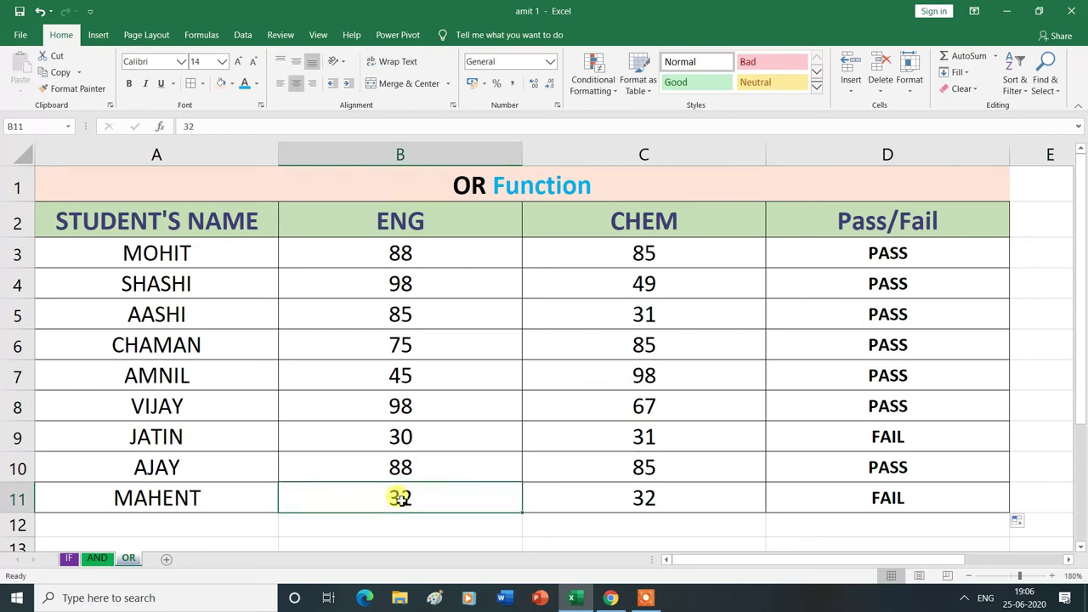
text(40)
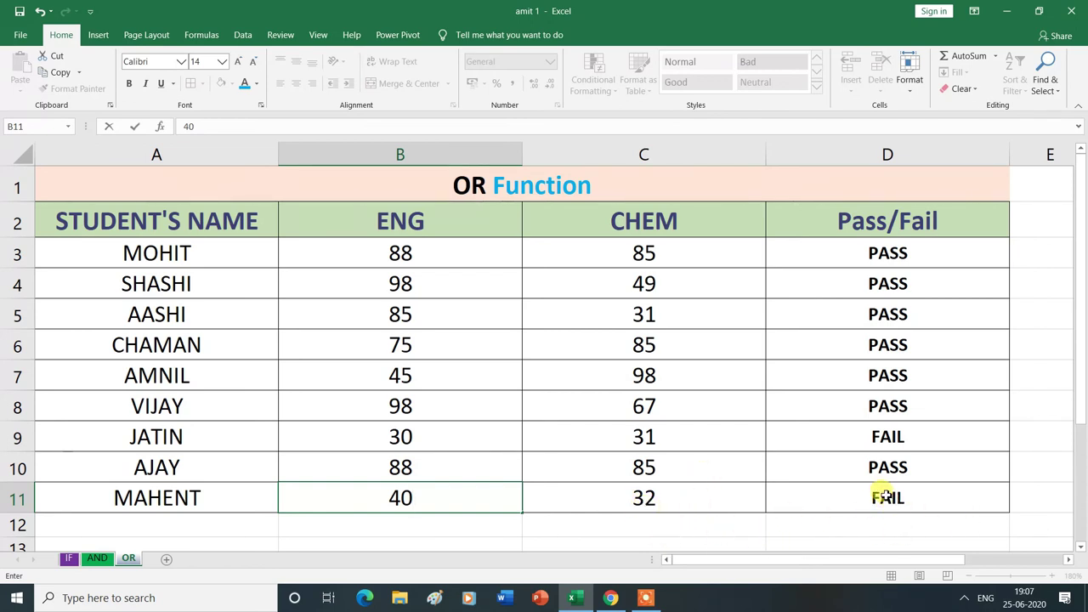
click(650, 546)
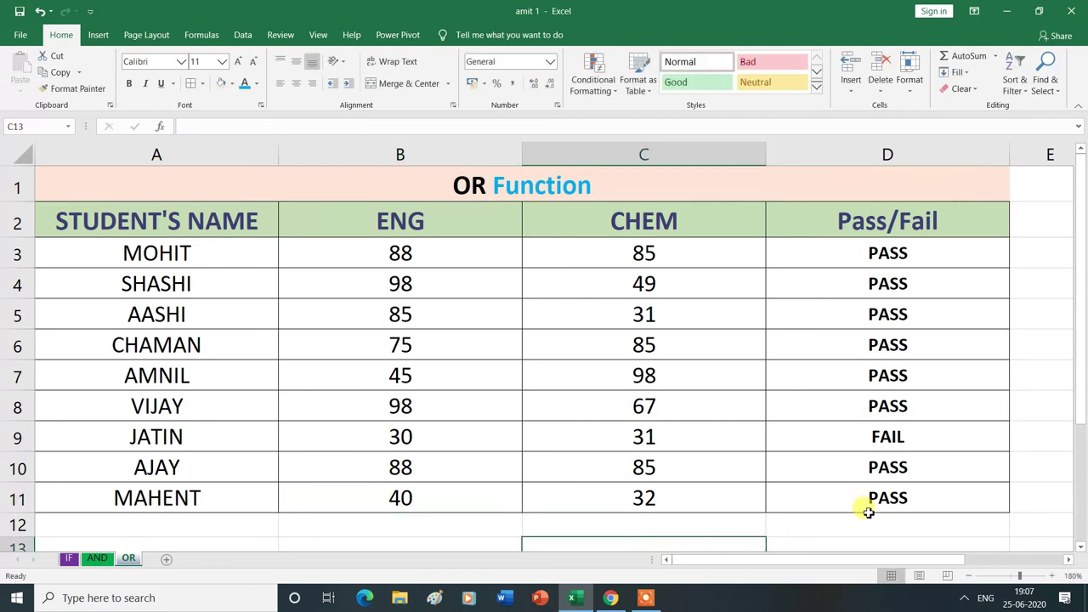